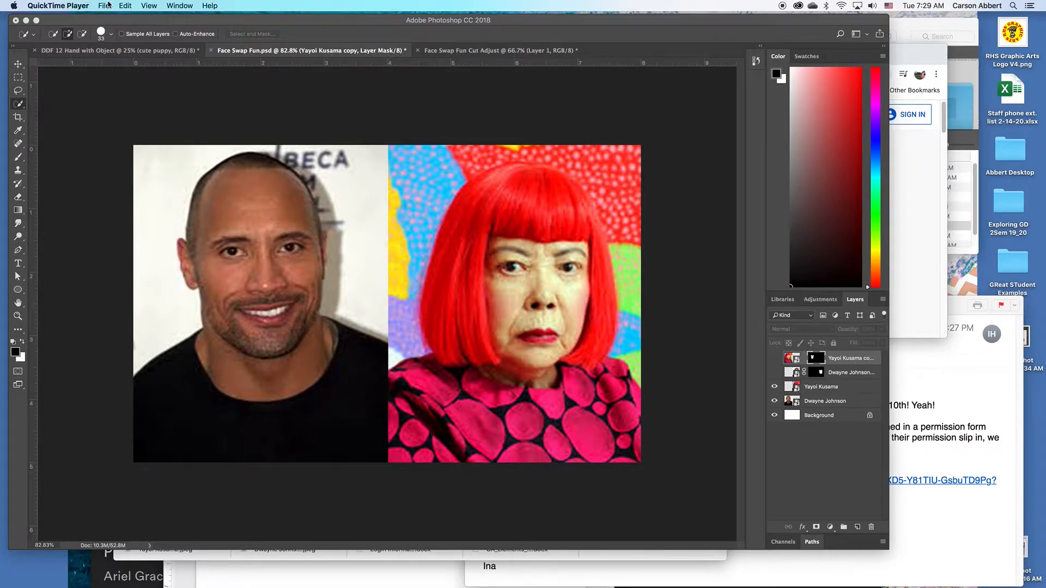
Create a new landscape print document 8 inches wide and 6 inches high at 300 pixels/inch in RGB Color.
{"action": "left_click", "coordinate": [108, 5]}
{"action": "left_click", "coordinate": [284, 136]}
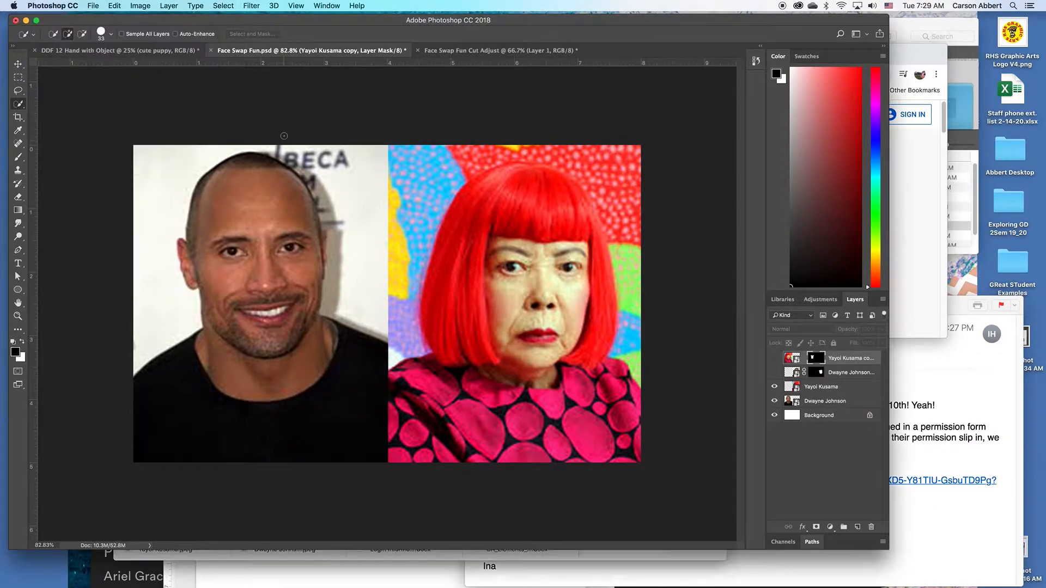
{"action": "left_click", "coordinate": [94, 5]}
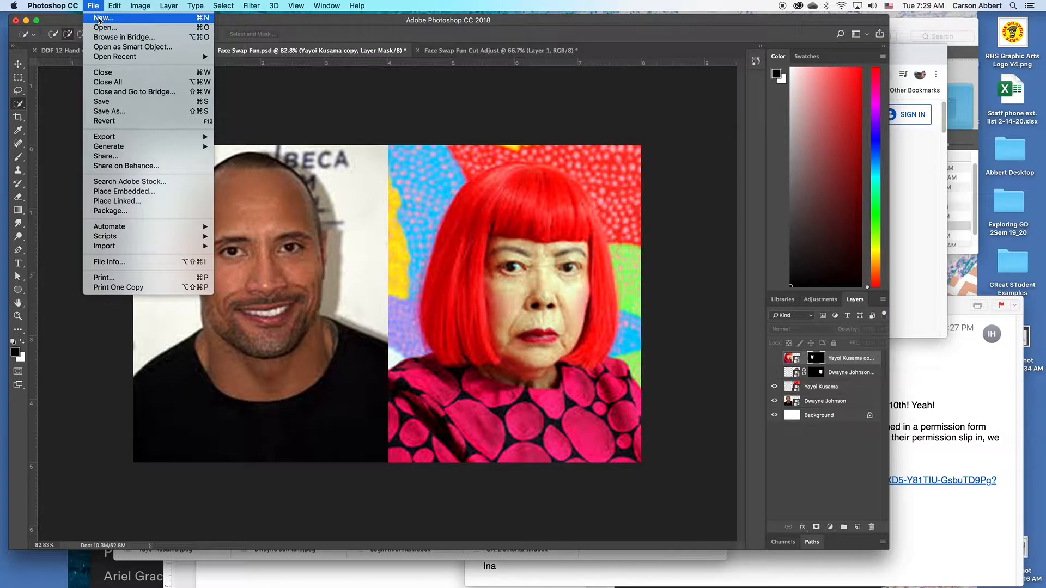
{"action": "left_click", "coordinate": [98, 18]}
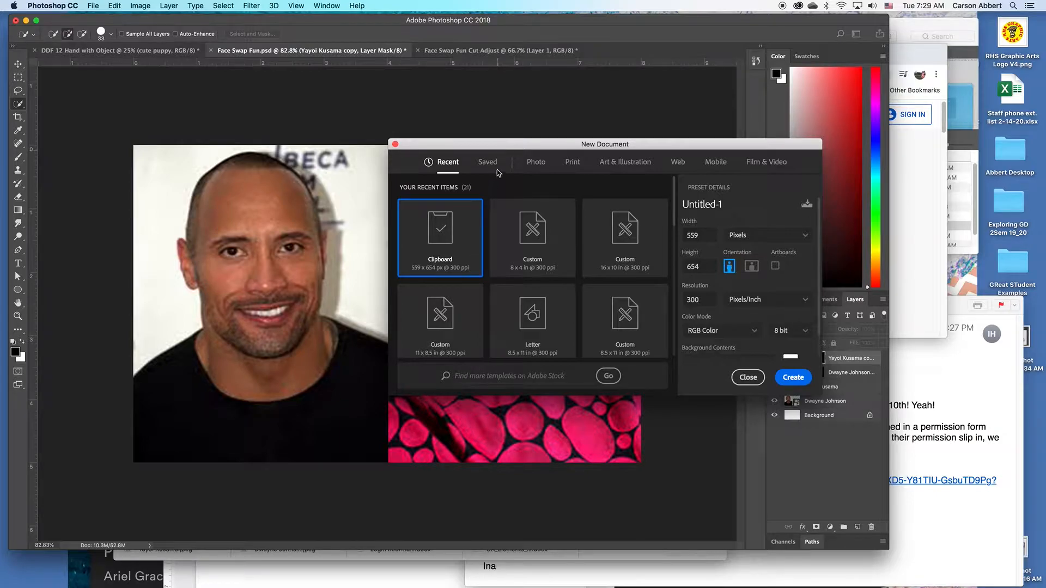
{"action": "left_click", "coordinate": [578, 163]}
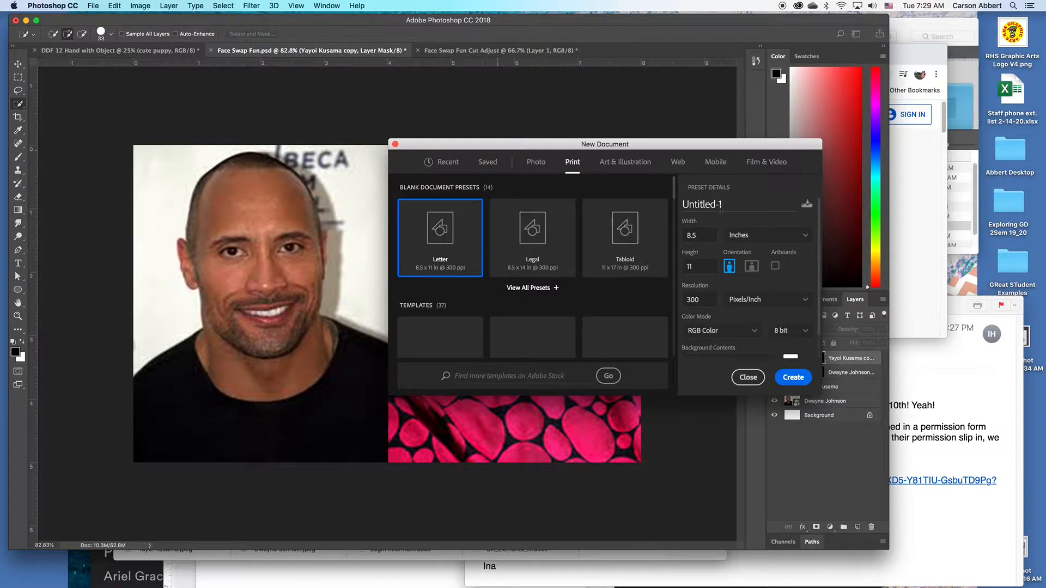
{"action": "left_click_drag", "start_coordinate": [705, 236], "coordinate": [681, 239]}
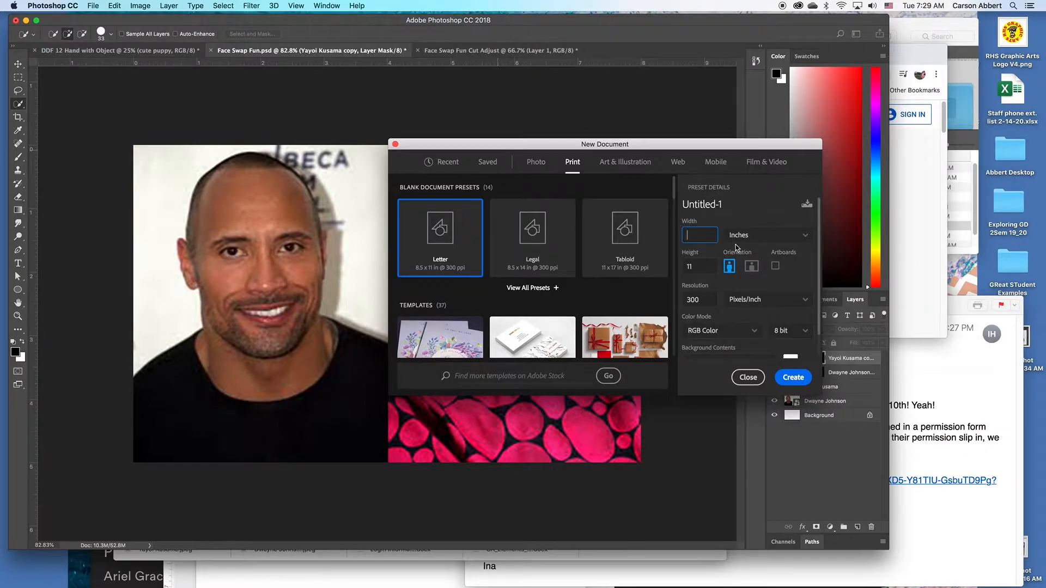
{"action": "type", "text": "8"}
{"action": "key", "text": "Tab"}
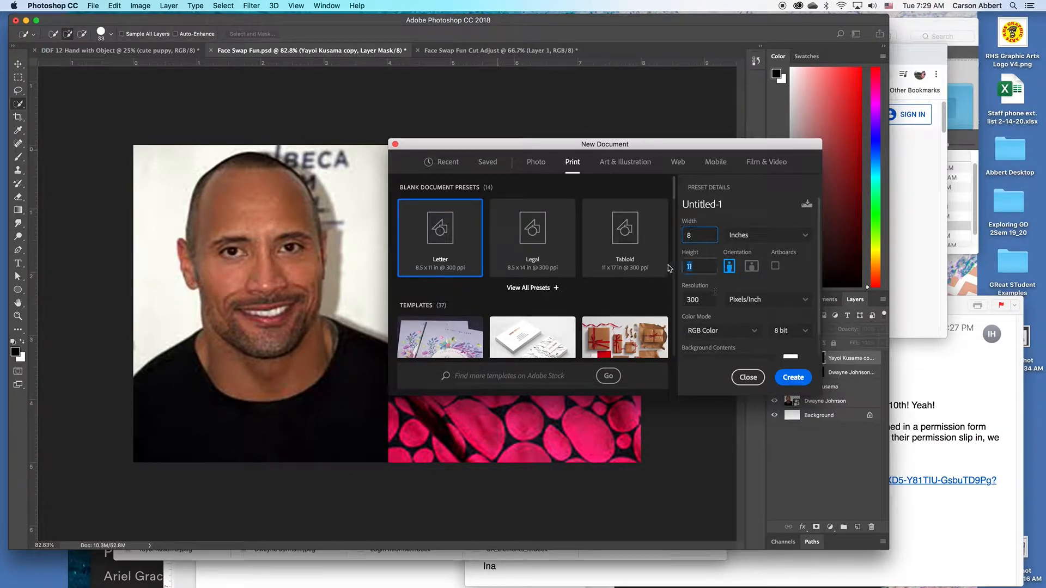
{"action": "type", "text": "6"}
{"action": "left_click", "coordinate": [752, 267]}
{"action": "left_click", "coordinate": [794, 377]}
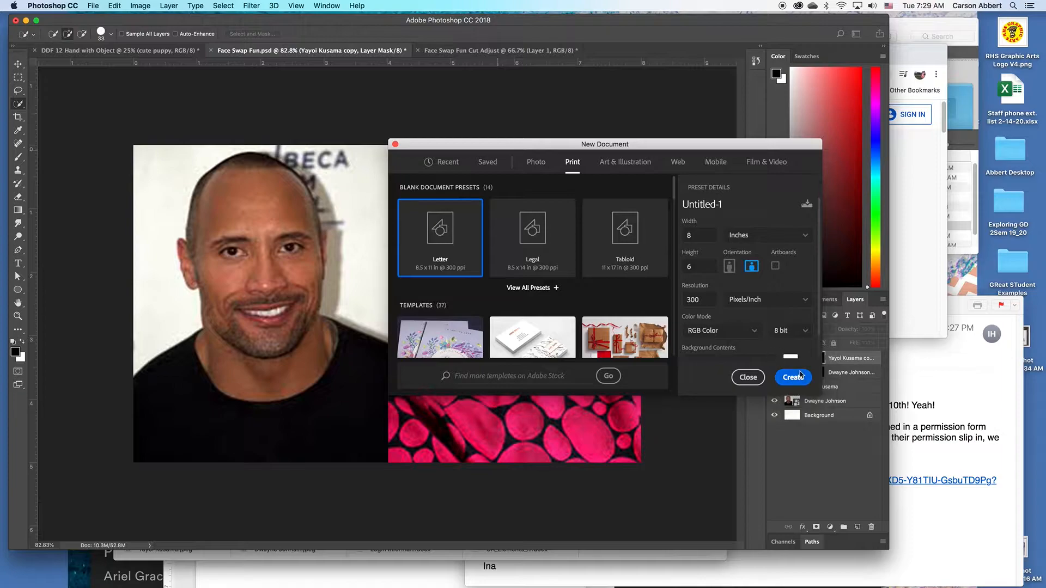
Start saving the document as a new file and browse OneDrive to the Exploring Graphic Design P3 2019 class folder.
{"action": "left_click", "coordinate": [84, 6]}
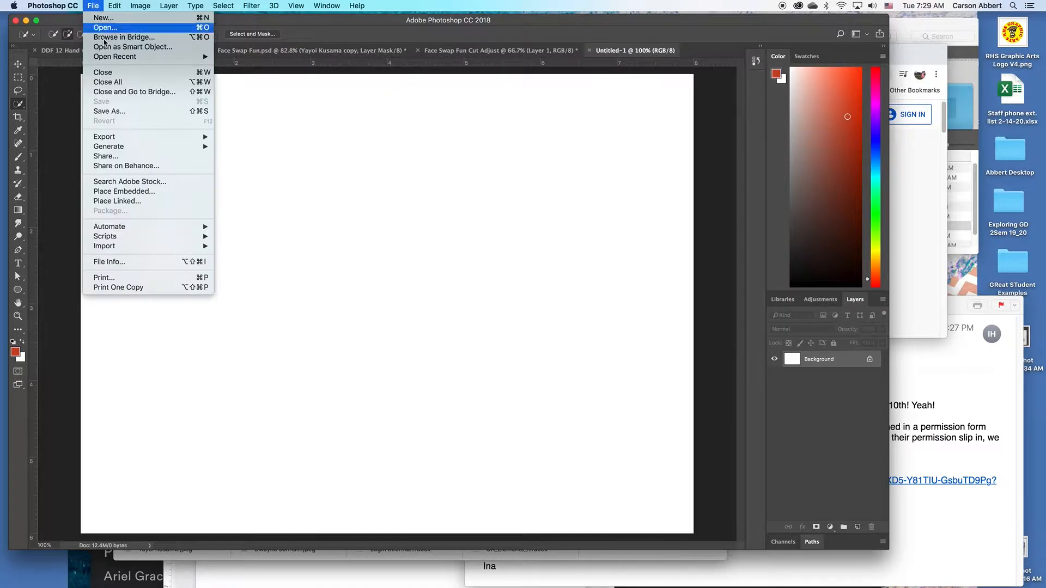
{"action": "left_click", "coordinate": [135, 117]}
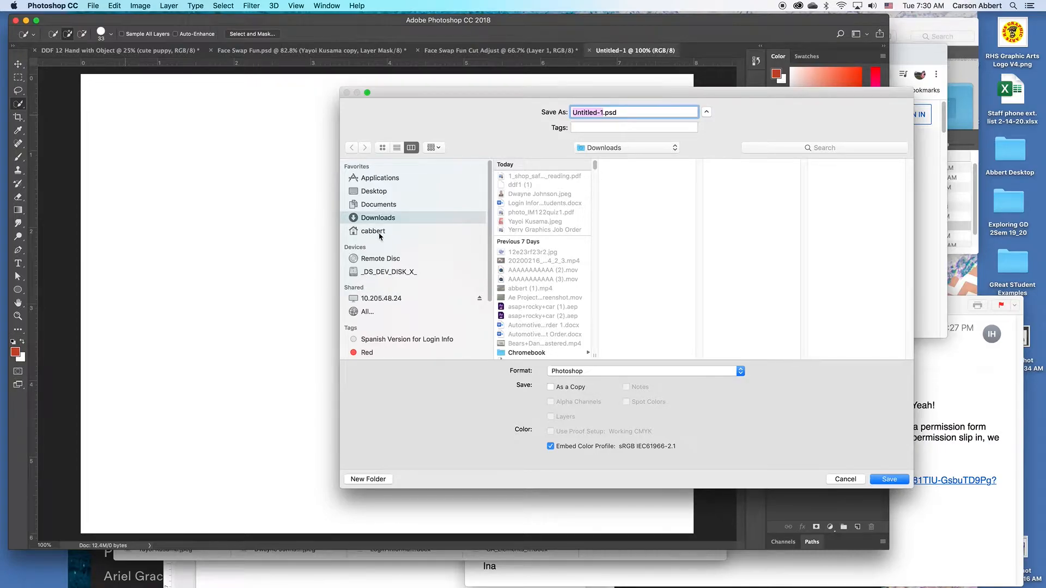
{"action": "left_click", "coordinate": [373, 232]}
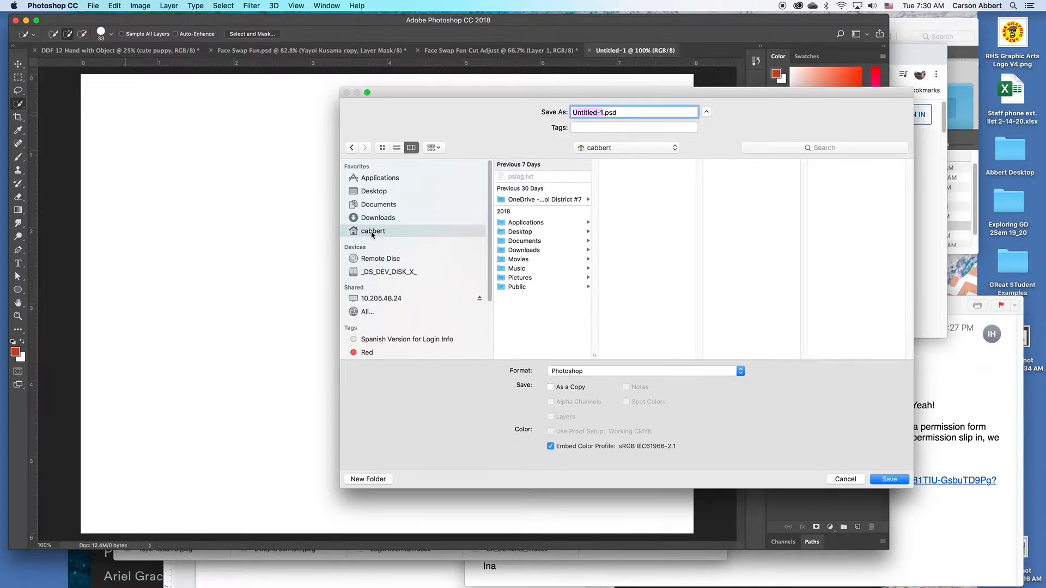
{"action": "left_click", "coordinate": [523, 200]}
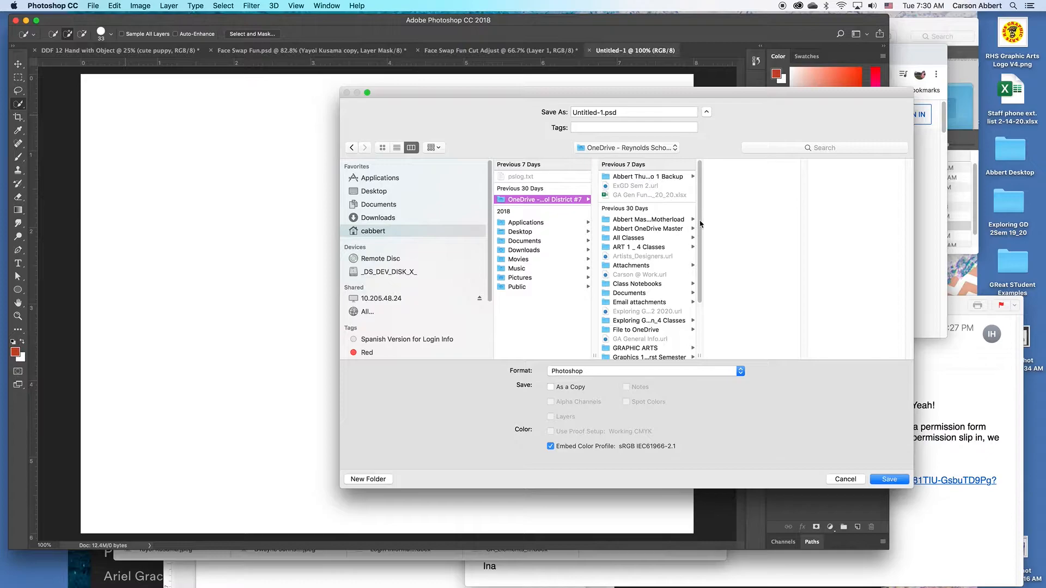
{"action": "scroll", "coordinate": [698, 226], "scroll_direction": "down", "scroll_amount": 5}
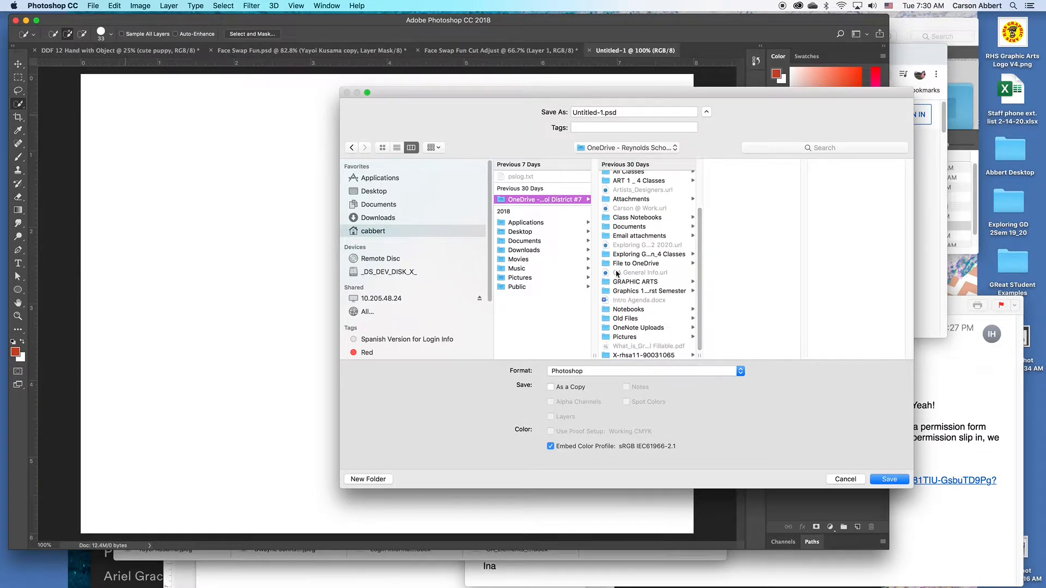
{"action": "left_click", "coordinate": [624, 255]}
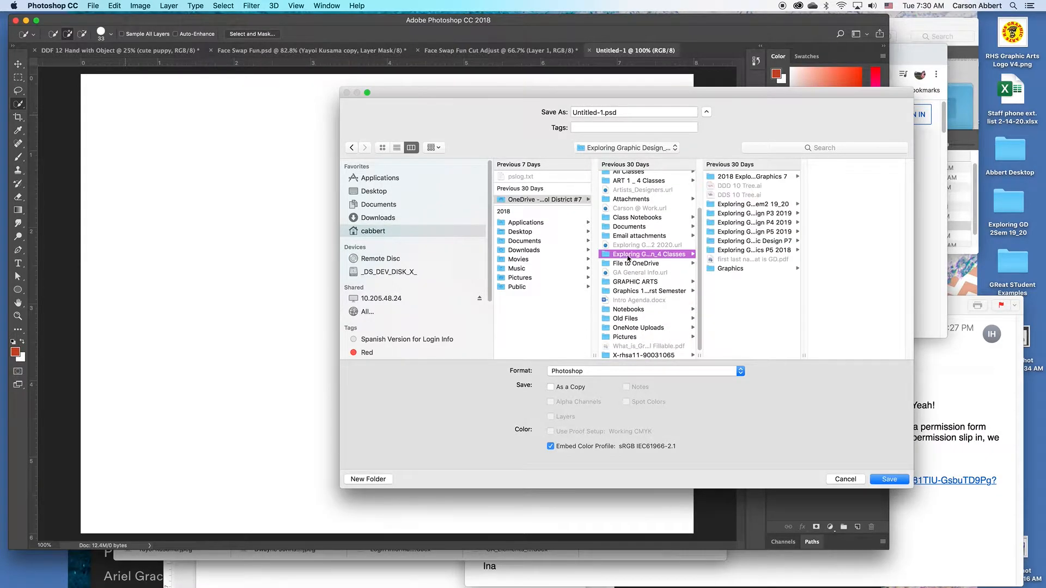
{"action": "left_click", "coordinate": [738, 205]}
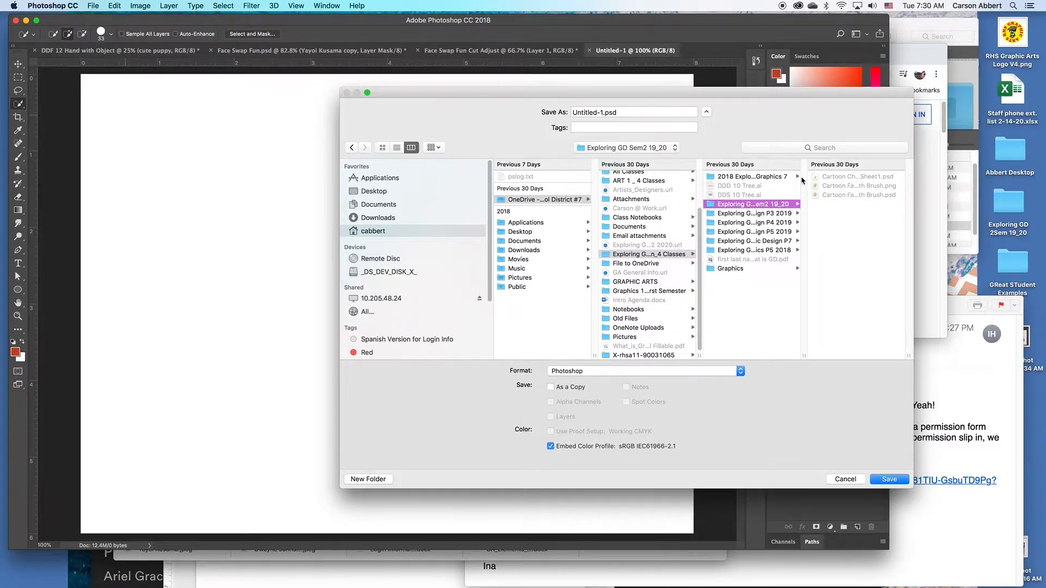
{"action": "left_click", "coordinate": [755, 215]}
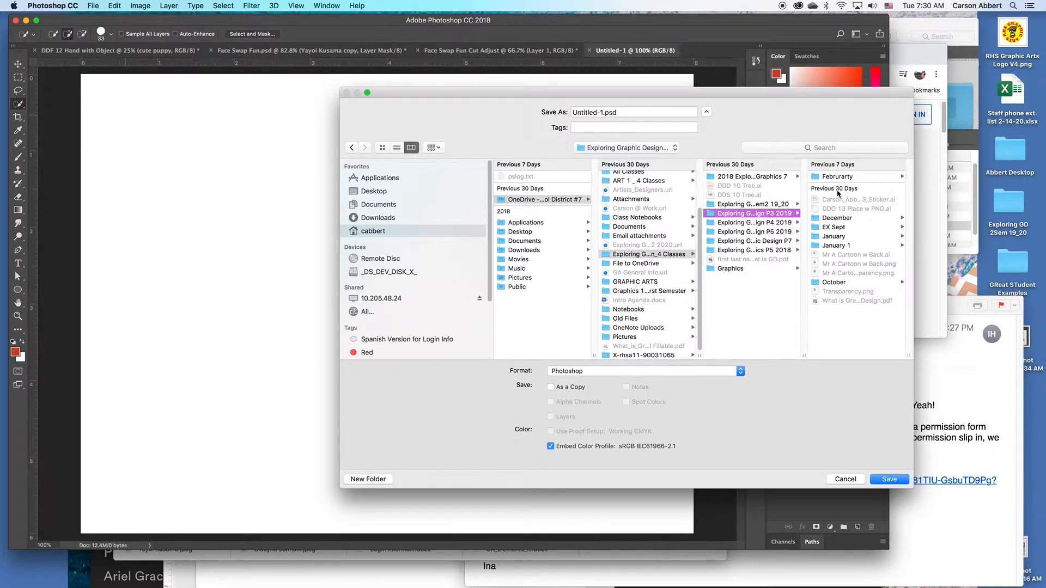
Create a new folder named March inside the P3 2019 class folder.
{"action": "left_click", "coordinate": [383, 483]}
{"action": "type", "text": "March"}
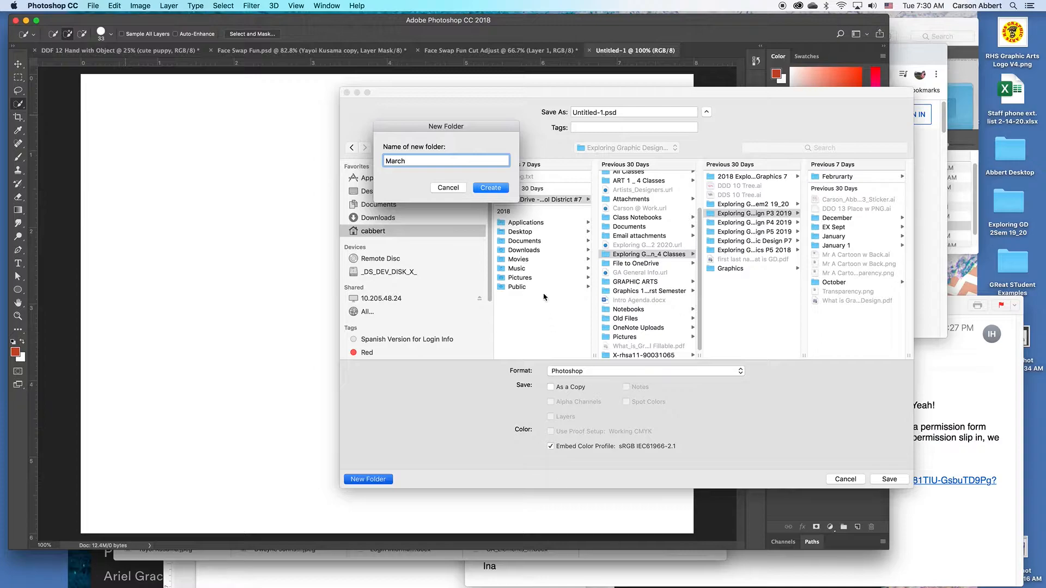
{"action": "left_click", "coordinate": [487, 188]}
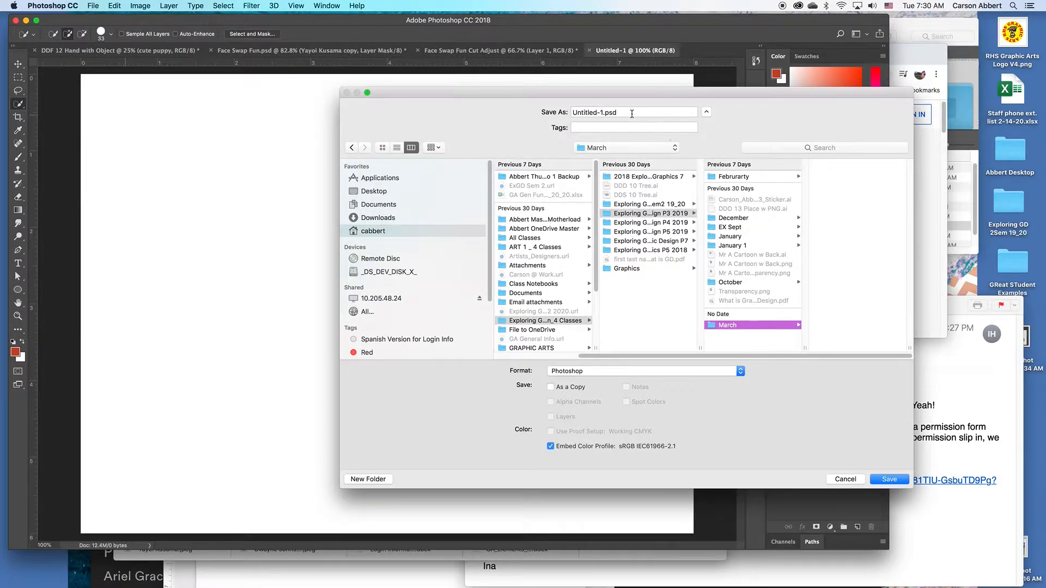
Name the file DDM 2 Face Swap and save it in Photoshop format in the March folder.
{"action": "left_click_drag", "start_coordinate": [598, 112], "coordinate": [552, 115]}
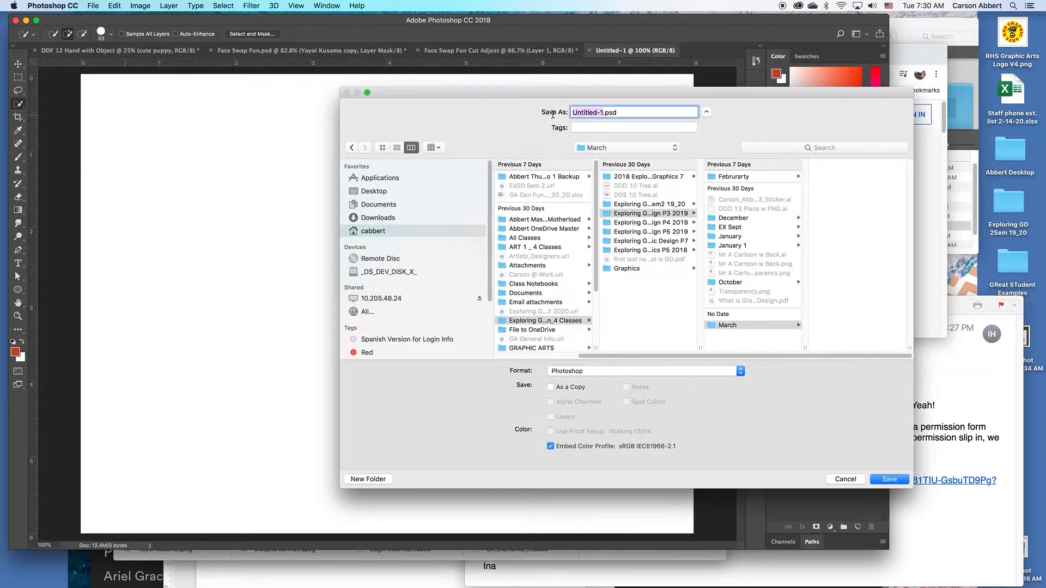
{"action": "type", "text": "DDM 2 Face W"}
{"action": "key", "text": "BackSpace"}
{"action": "type", "text": "Swap"}
{"action": "left_click", "coordinate": [889, 479]}
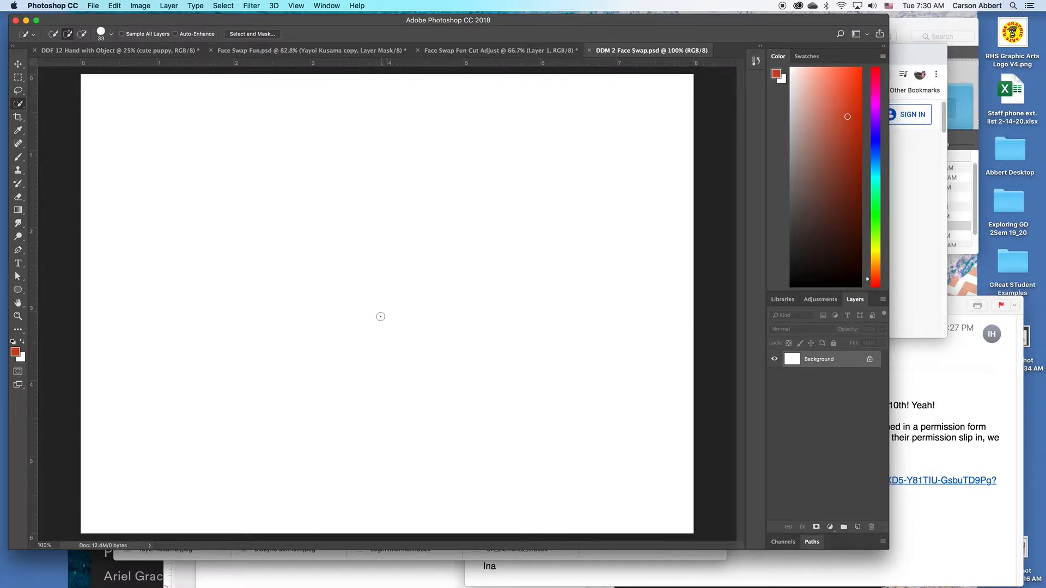
Place Dwayne Johnson.jpeg from the Downloads folder into the document as an embedded image.
{"action": "left_click", "coordinate": [93, 6]}
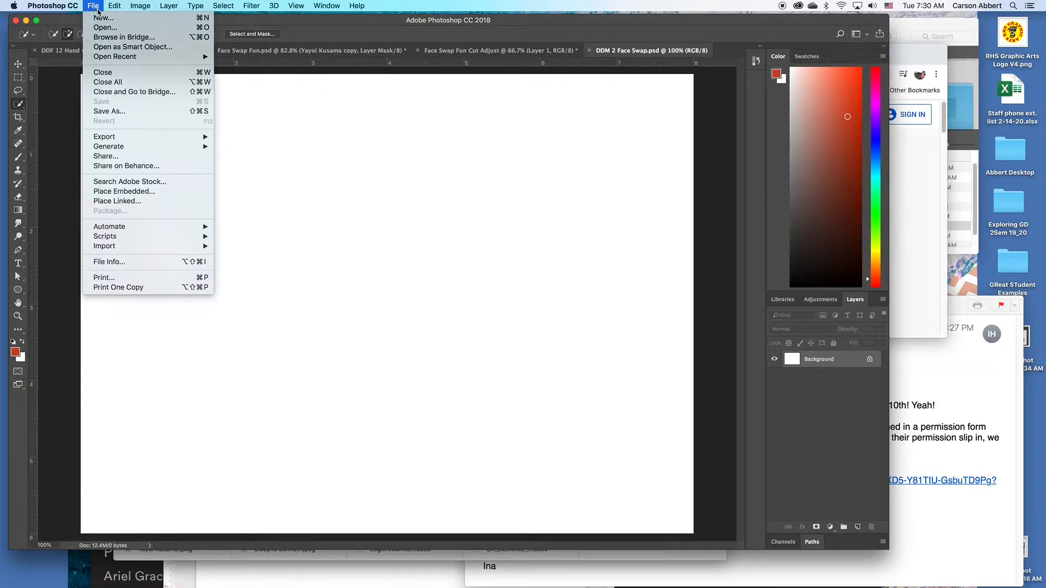
{"action": "left_click", "coordinate": [151, 192]}
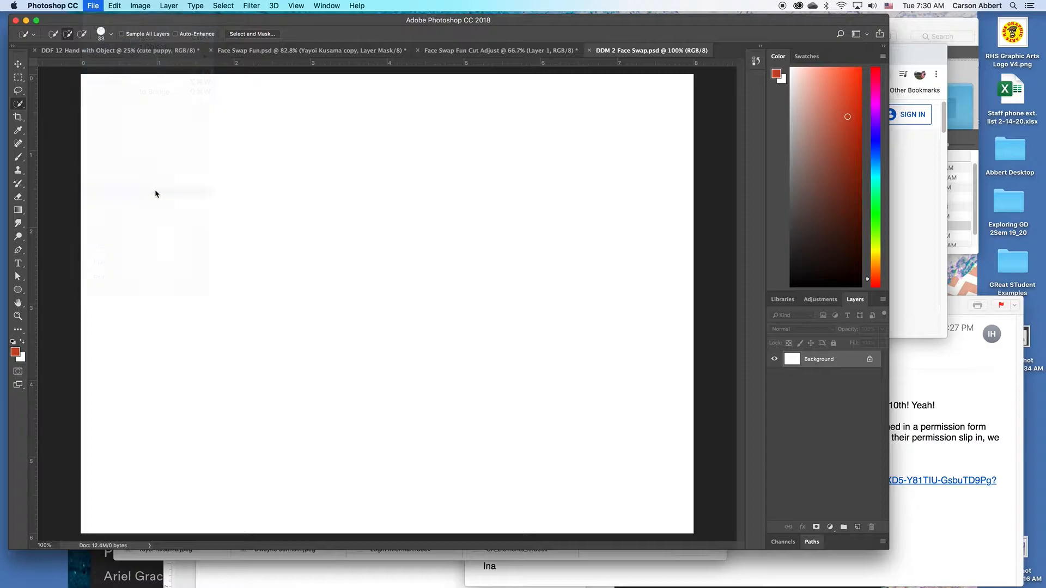
{"action": "left_click", "coordinate": [480, 203]}
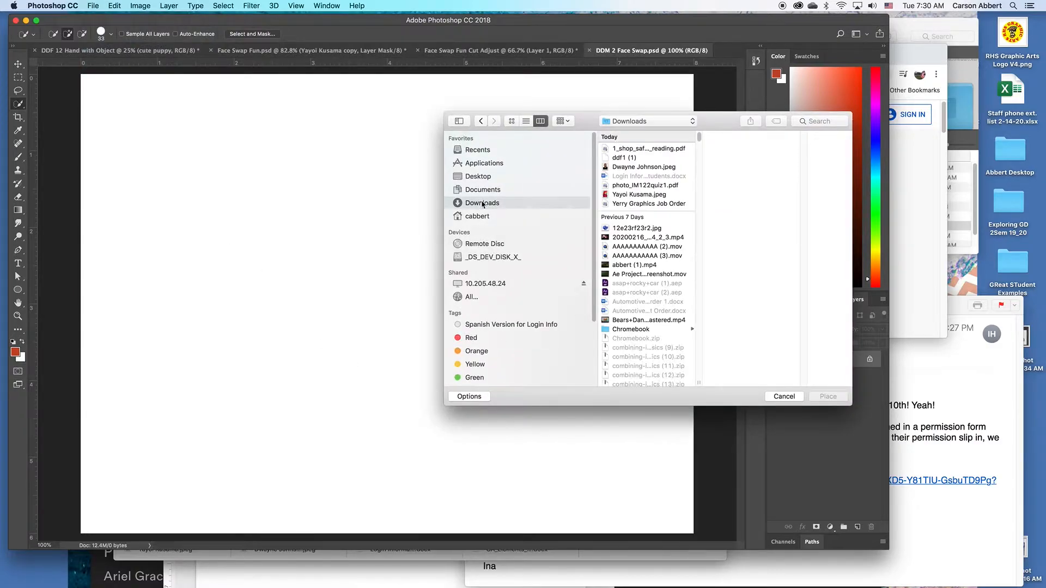
{"action": "left_click", "coordinate": [642, 166]}
{"action": "left_click", "coordinate": [828, 397]}
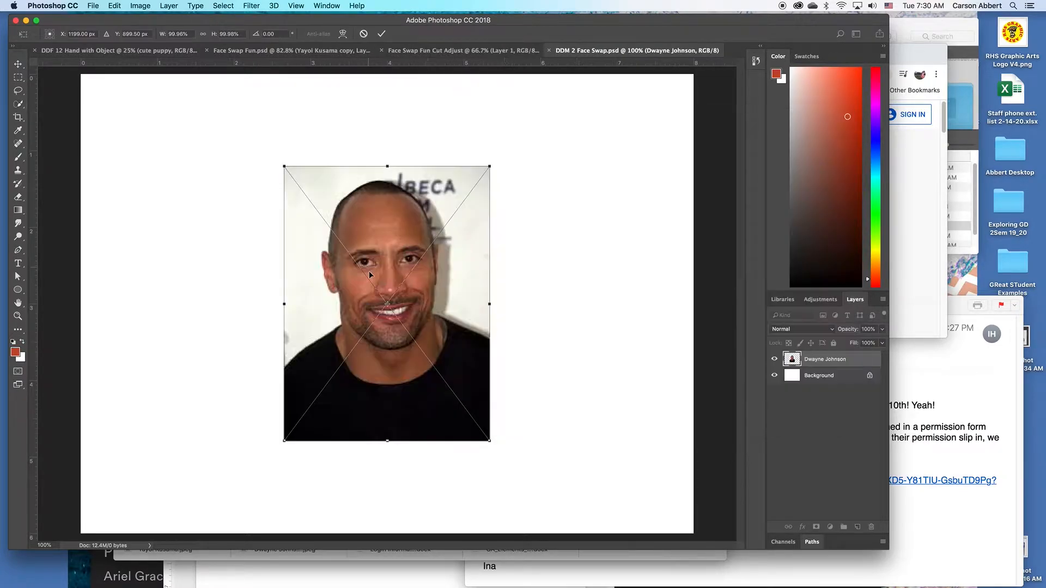
Align the Dwayne Johnson photo with the canvas's upper-left corner and scale it to about 168% to fill the canvas height.
{"action": "left_click_drag", "start_coordinate": [388, 288], "coordinate": [184, 201]}
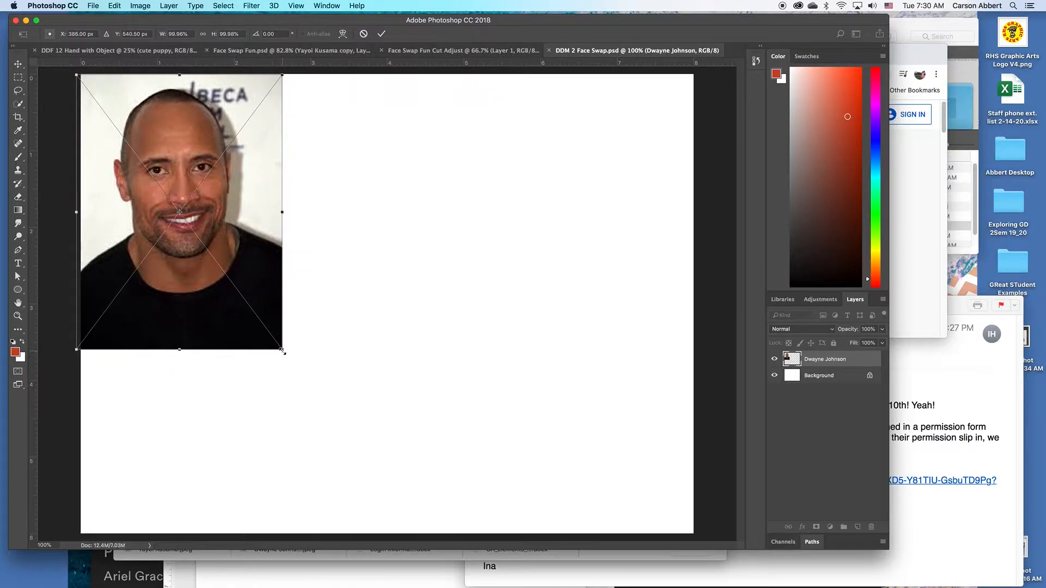
{"action": "left_click_drag", "start_coordinate": [283, 351], "coordinate": [422, 536]}
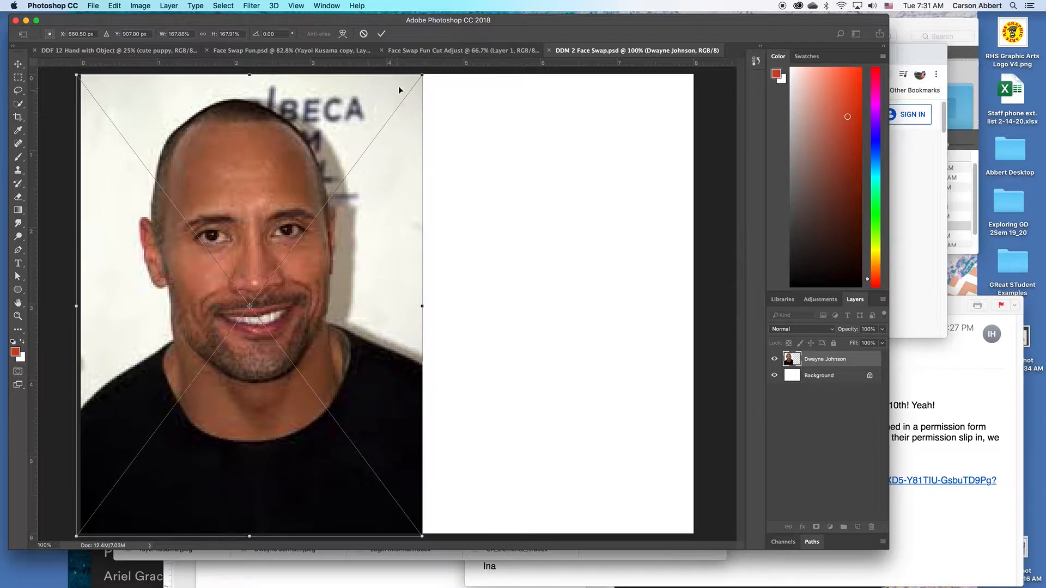
{"action": "left_click", "coordinate": [381, 34]}
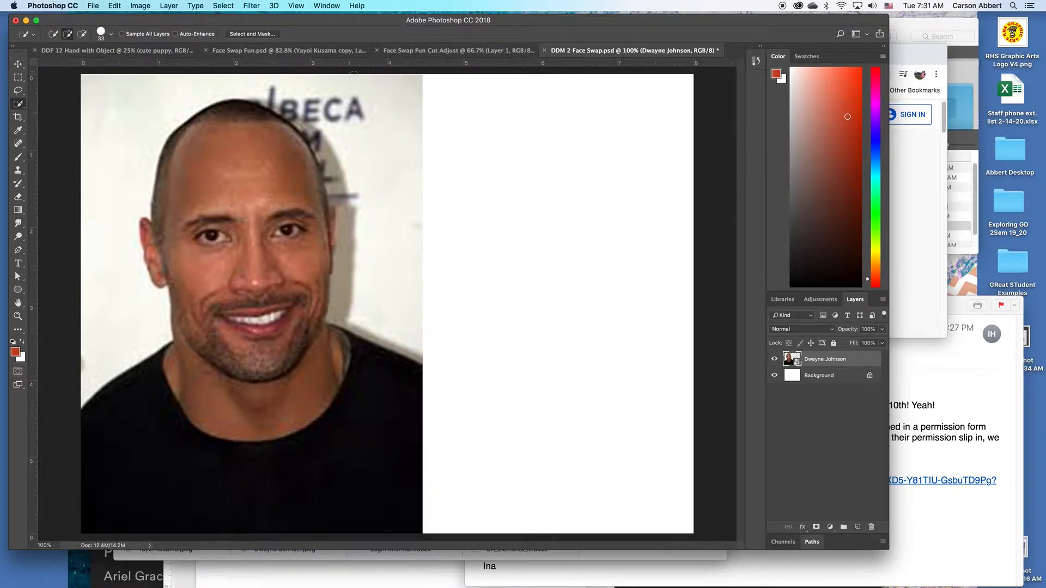
Place Yayoi Kusama.jpeg from the Downloads folder as a second embedded image.
{"action": "left_click", "coordinate": [94, 5]}
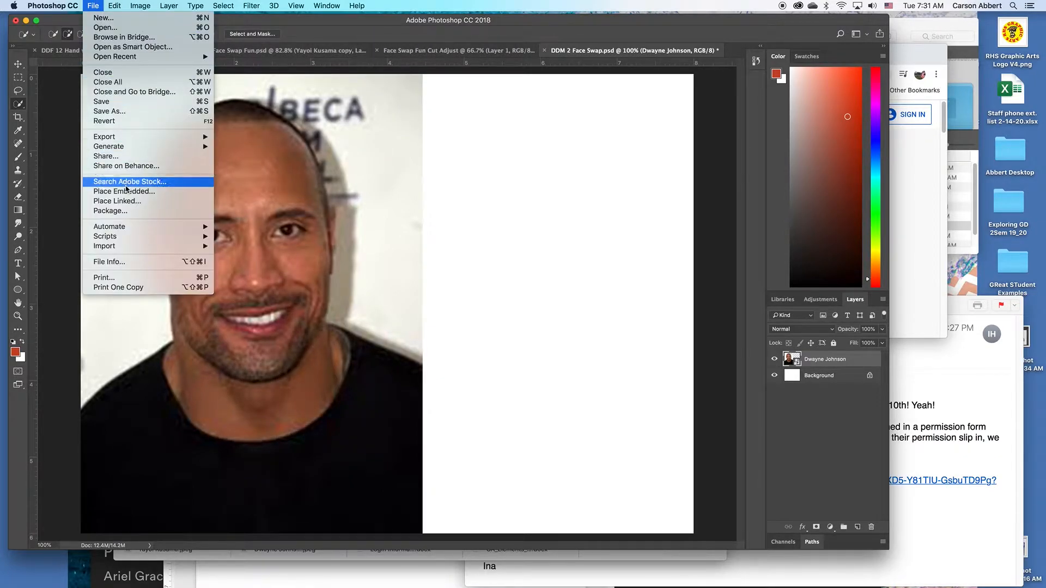
{"action": "left_click", "coordinate": [127, 192]}
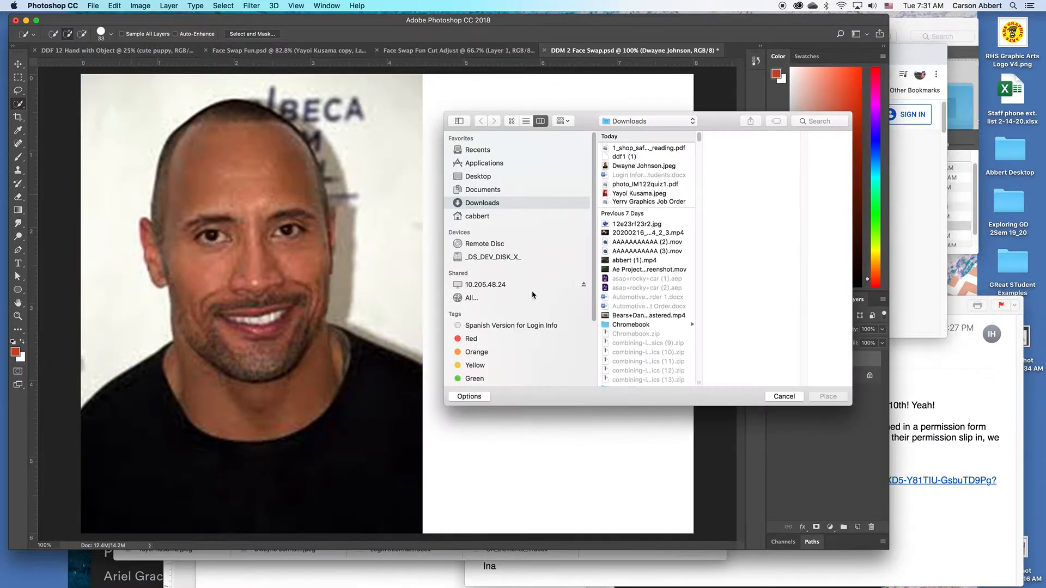
{"action": "left_click", "coordinate": [647, 195]}
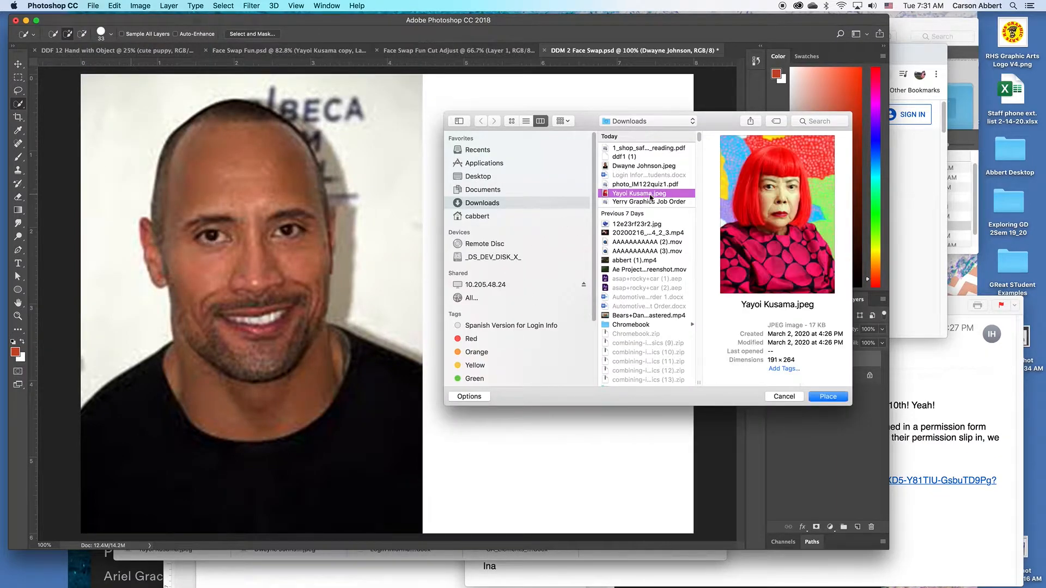
{"action": "left_click", "coordinate": [829, 397]}
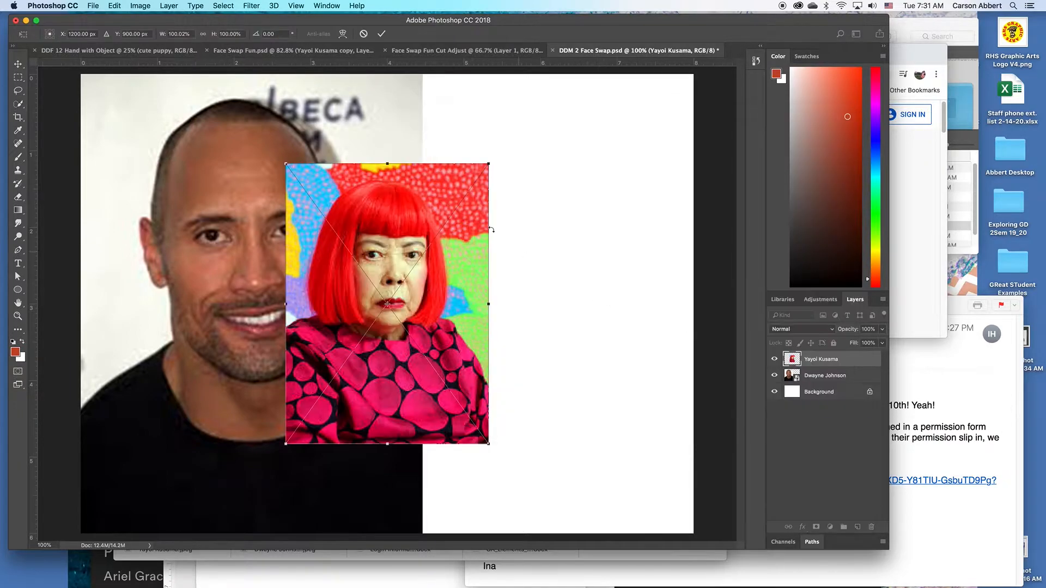
Scale the Yayoi Kusama photo to about 187% and position it over the right part of the canvas beside the first portrait.
{"action": "left_click_drag", "start_coordinate": [400, 236], "coordinate": [490, 146]}
{"action": "left_click_drag", "start_coordinate": [578, 354], "coordinate": [759, 578]}
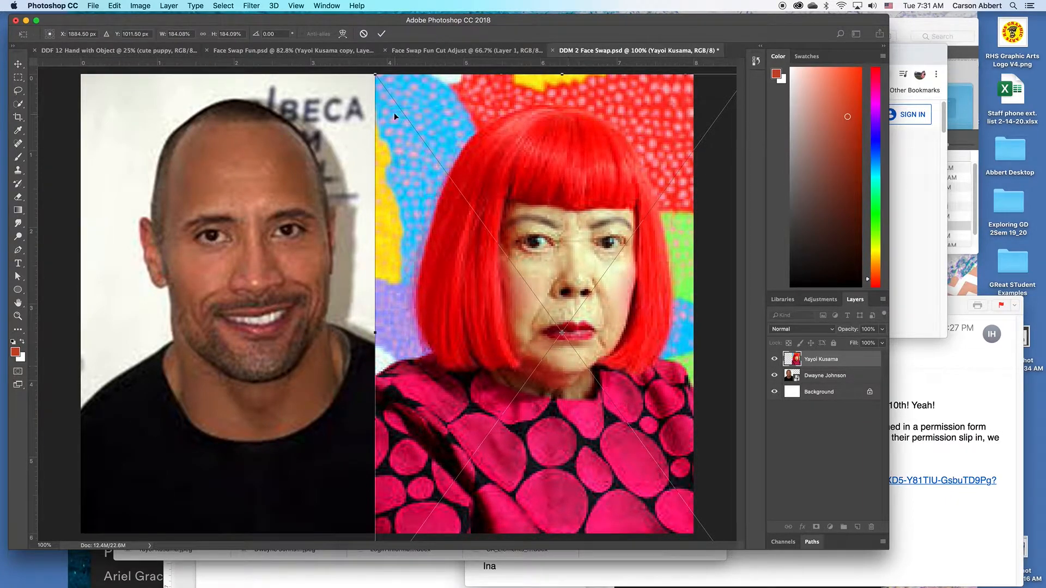
{"action": "left_click_drag", "start_coordinate": [374, 73], "coordinate": [370, 67]}
{"action": "mouse_move", "coordinate": [557, 250]}
{"action": "left_mouse_down"}
{"action": "mouse_move", "coordinate": [316, 183]}
{"action": "mouse_move", "coordinate": [269, 193]}
{"action": "mouse_move", "coordinate": [286, 258]}
{"action": "mouse_move", "coordinate": [541, 258]}
{"action": "left_mouse_up"}
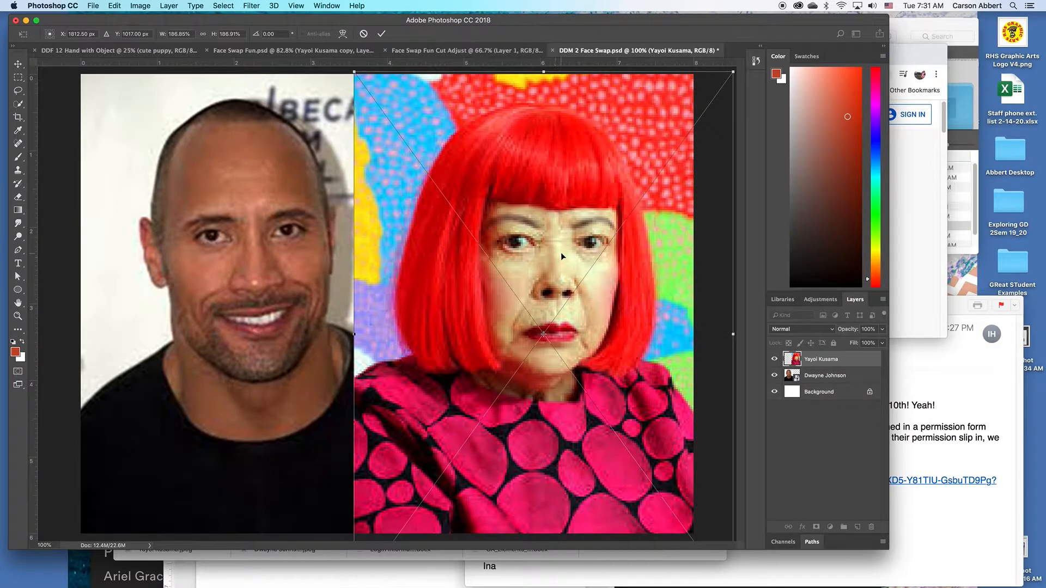
{"action": "left_click", "coordinate": [381, 34]}
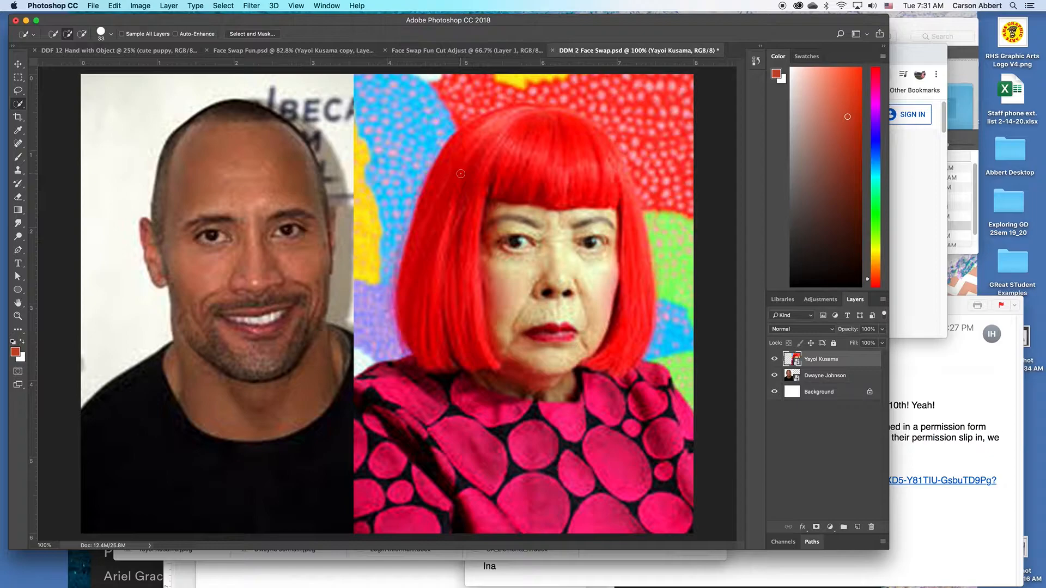
Duplicate the Dwayne Johnson layer within DDM 2 Face Swap.psd, keeping the suggested name.
{"action": "mouse_move", "coordinate": [825, 376]}
{"action": "left_mouse_down"}
{"action": "mouse_move", "coordinate": [824, 357]}
{"action": "mouse_move", "coordinate": [816, 380]}
{"action": "left_mouse_up"}
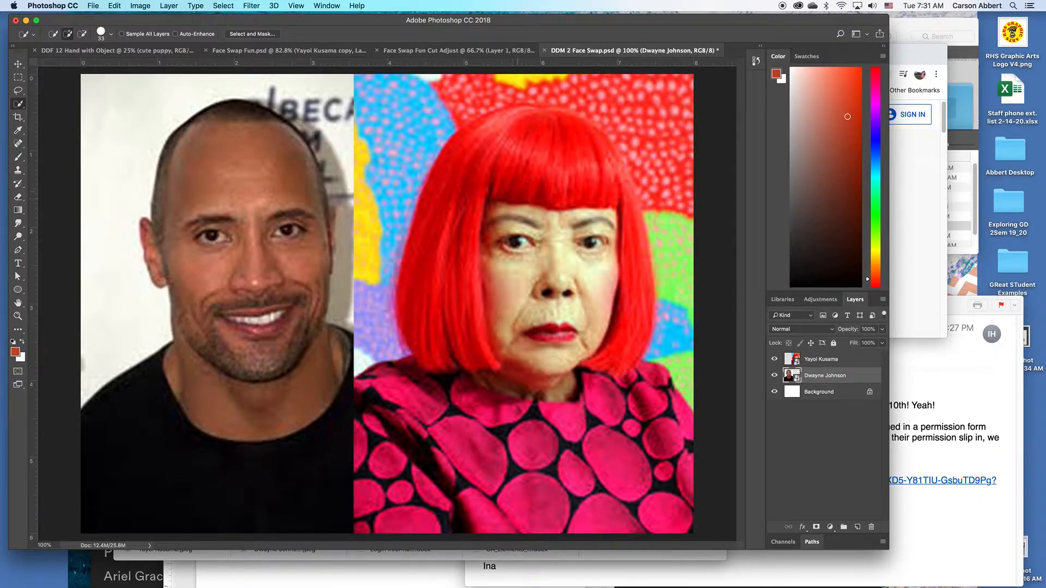
{"action": "right_click", "coordinate": [824, 379]}
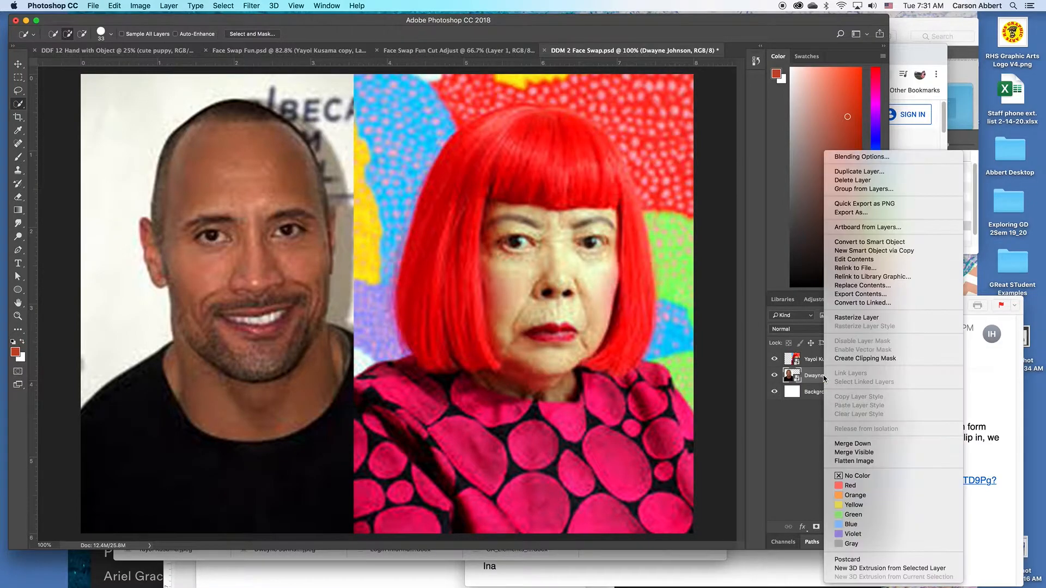
{"action": "left_click", "coordinate": [861, 172]}
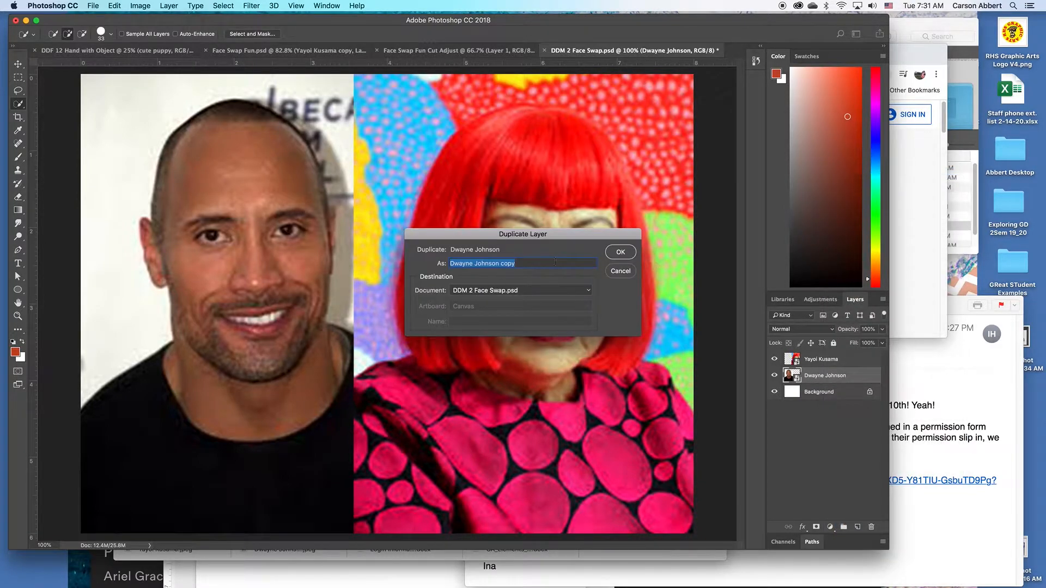
{"action": "left_click", "coordinate": [619, 253]}
Duplicate the Yayoi Kusama layer within the same document, keeping the suggested name.
{"action": "left_click", "coordinate": [835, 361]}
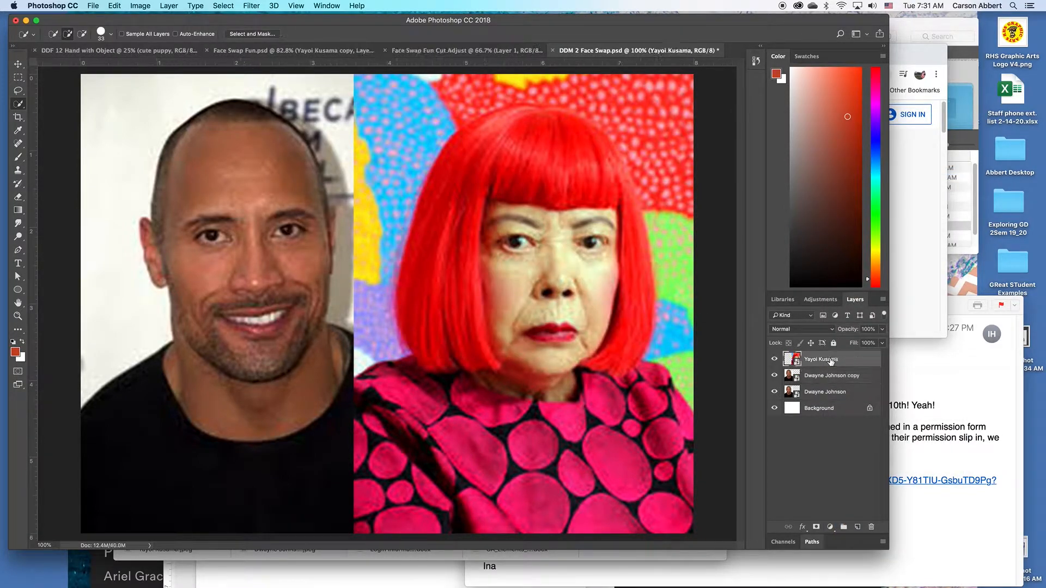
{"action": "right_click", "coordinate": [813, 361]}
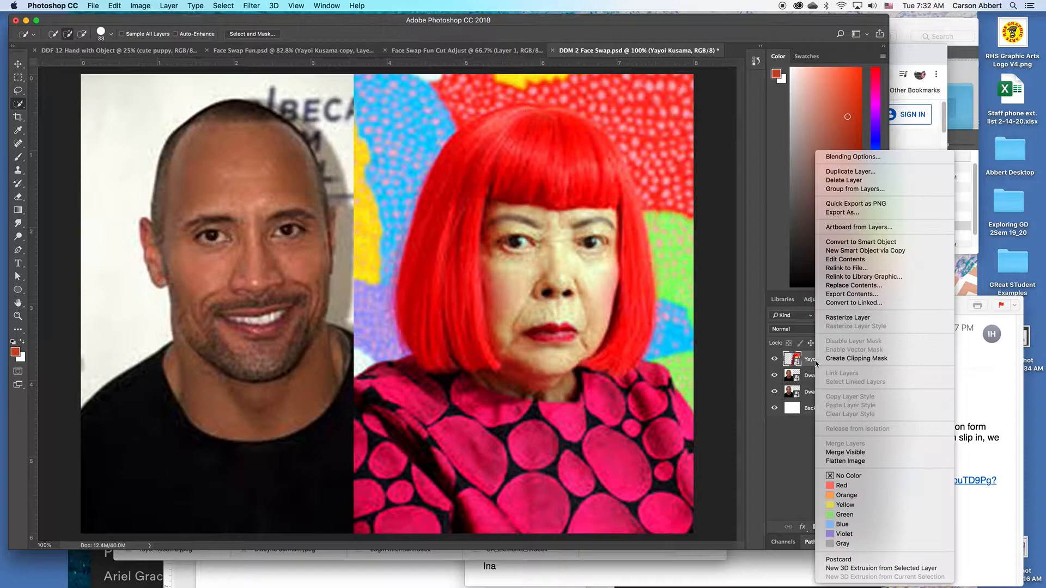
{"action": "left_click", "coordinate": [859, 172]}
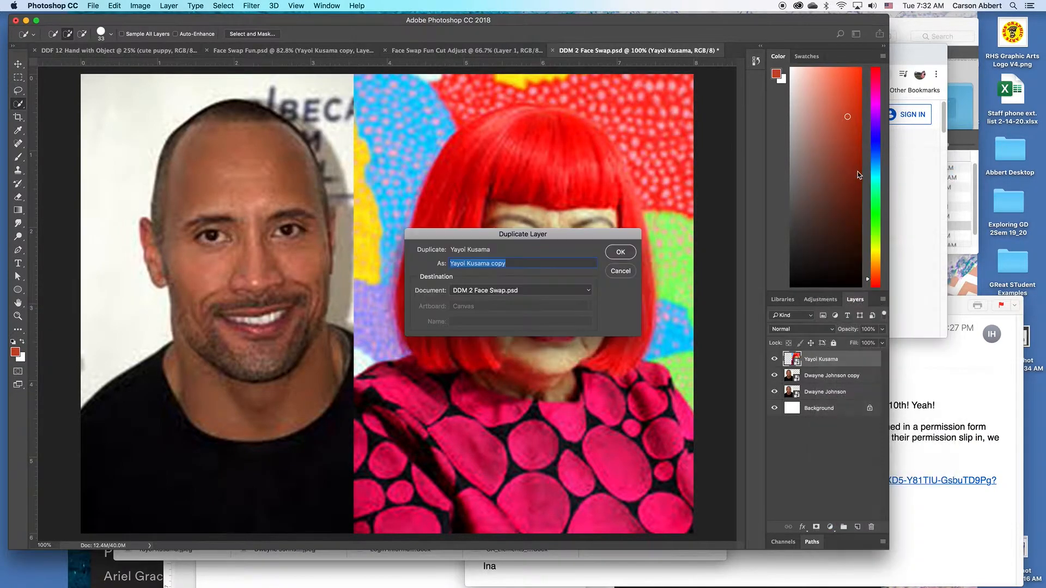
{"action": "left_click", "coordinate": [631, 254]}
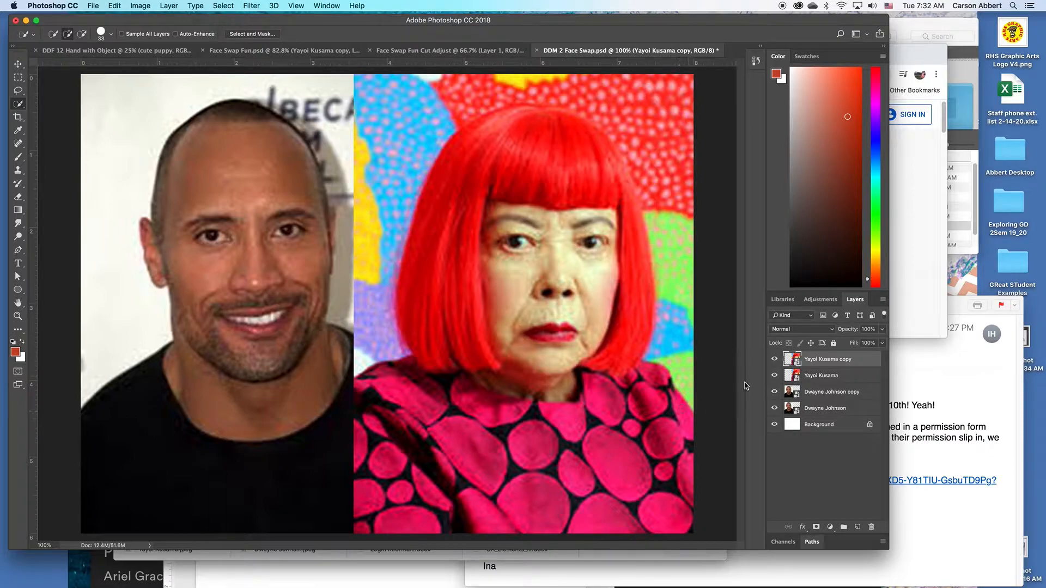
Toggle the visibility of the original portrait layers and the Dwayne Johnson copy to check the duplicates.
{"action": "left_click", "coordinate": [774, 375]}
{"action": "left_click", "coordinate": [775, 392]}
{"action": "left_click", "coordinate": [774, 408]}
{"action": "left_click", "coordinate": [774, 392]}
{"action": "left_click", "coordinate": [774, 375]}
{"action": "left_click", "coordinate": [775, 406]}
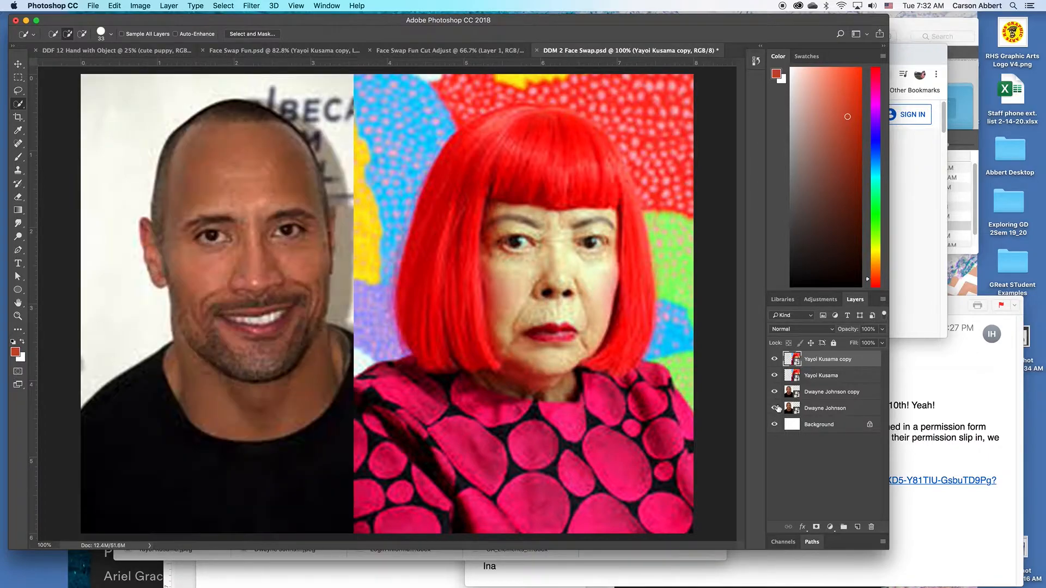
Lasso Dwayne Johnson's eyes, nose, mouth and chin, mask the Dwayne Johnson copy to that selection, and check the cutout without the original layer.
{"action": "left_click", "coordinate": [20, 92]}
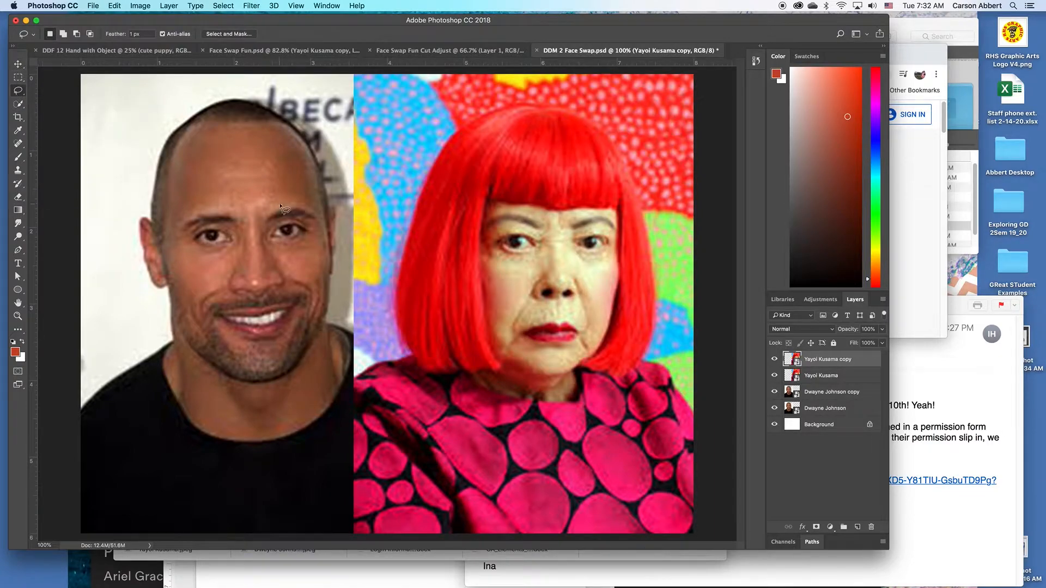
{"action": "mouse_move", "coordinate": [305, 200]}
{"action": "left_mouse_down"}
{"action": "mouse_move", "coordinate": [257, 211]}
{"action": "mouse_move", "coordinate": [194, 206]}
{"action": "mouse_move", "coordinate": [169, 222]}
{"action": "mouse_move", "coordinate": [189, 277]}
{"action": "mouse_move", "coordinate": [187, 323]}
{"action": "mouse_move", "coordinate": [236, 359]}
{"action": "mouse_move", "coordinate": [281, 362]}
{"action": "mouse_move", "coordinate": [303, 348]}
{"action": "mouse_move", "coordinate": [325, 298]}
{"action": "mouse_move", "coordinate": [307, 267]}
{"action": "left_mouse_up"}
{"action": "left_click", "coordinate": [827, 395]}
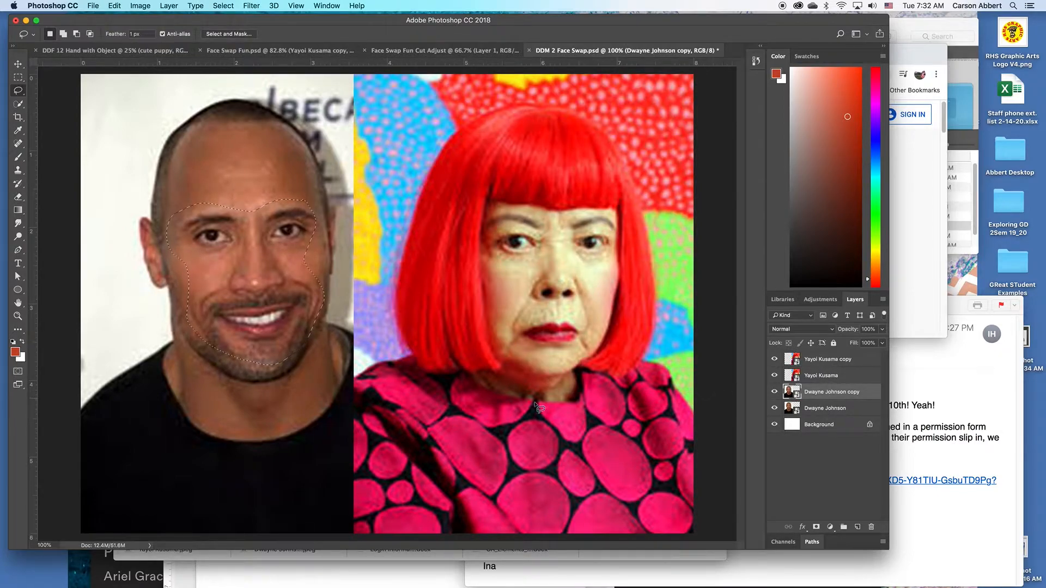
{"action": "left_click", "coordinate": [816, 527]}
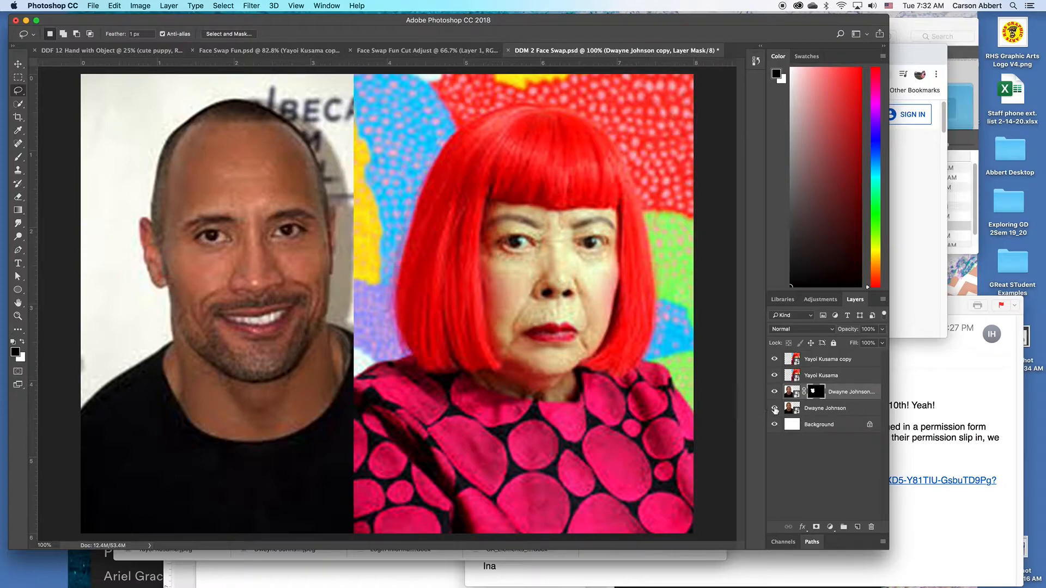
{"action": "left_click", "coordinate": [775, 409]}
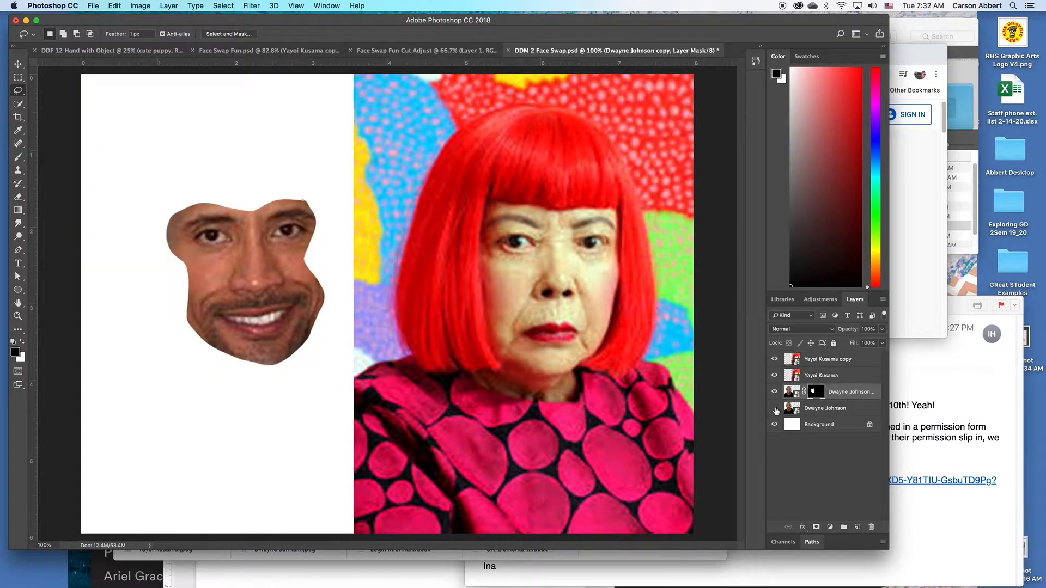
{"action": "left_click", "coordinate": [774, 408]}
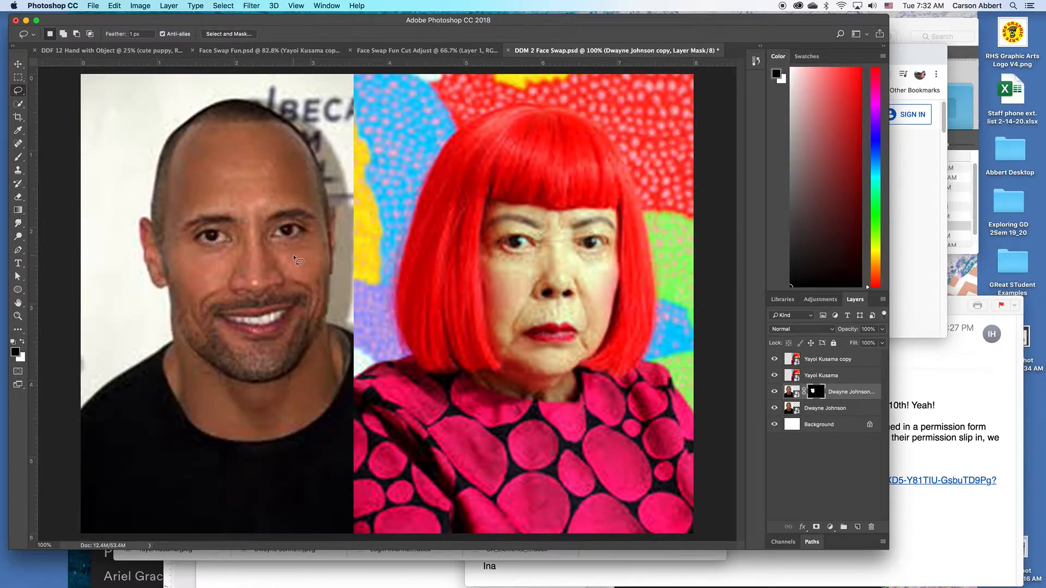
Lasso Yayoi Kusama's facial features from eyebrows to chin and mask the Yayoi Kusama copy layer to that selection.
{"action": "left_click", "coordinate": [822, 361]}
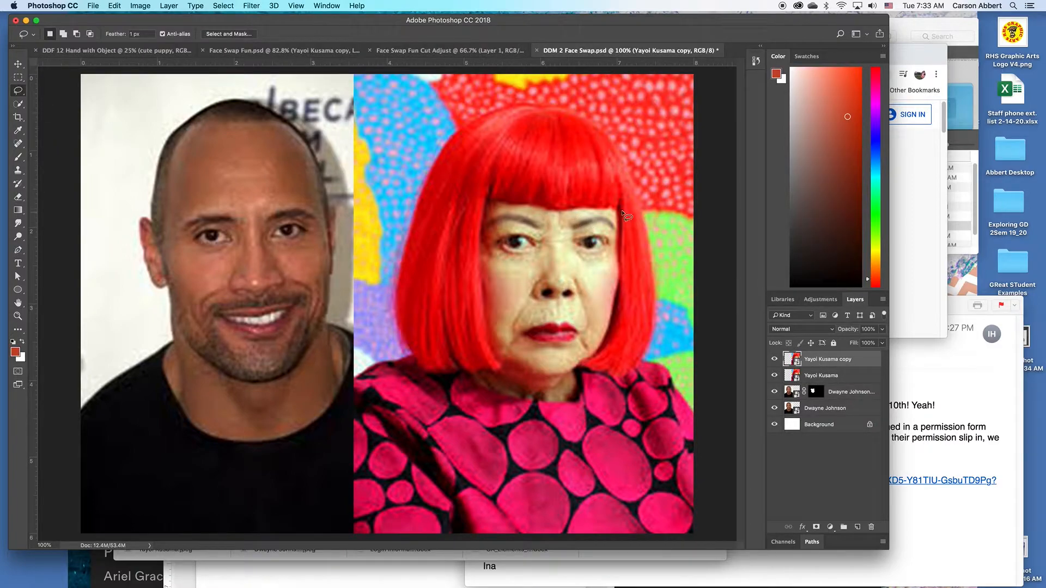
{"action": "mouse_move", "coordinate": [612, 216]}
{"action": "left_mouse_down"}
{"action": "mouse_move", "coordinate": [560, 227]}
{"action": "mouse_move", "coordinate": [517, 210]}
{"action": "mouse_move", "coordinate": [489, 215]}
{"action": "mouse_move", "coordinate": [484, 239]}
{"action": "mouse_move", "coordinate": [508, 284]}
{"action": "mouse_move", "coordinate": [501, 341]}
{"action": "mouse_move", "coordinate": [551, 364]}
{"action": "mouse_move", "coordinate": [585, 350]}
{"action": "mouse_move", "coordinate": [609, 215]}
{"action": "left_mouse_up"}
{"action": "left_click", "coordinate": [816, 527]}
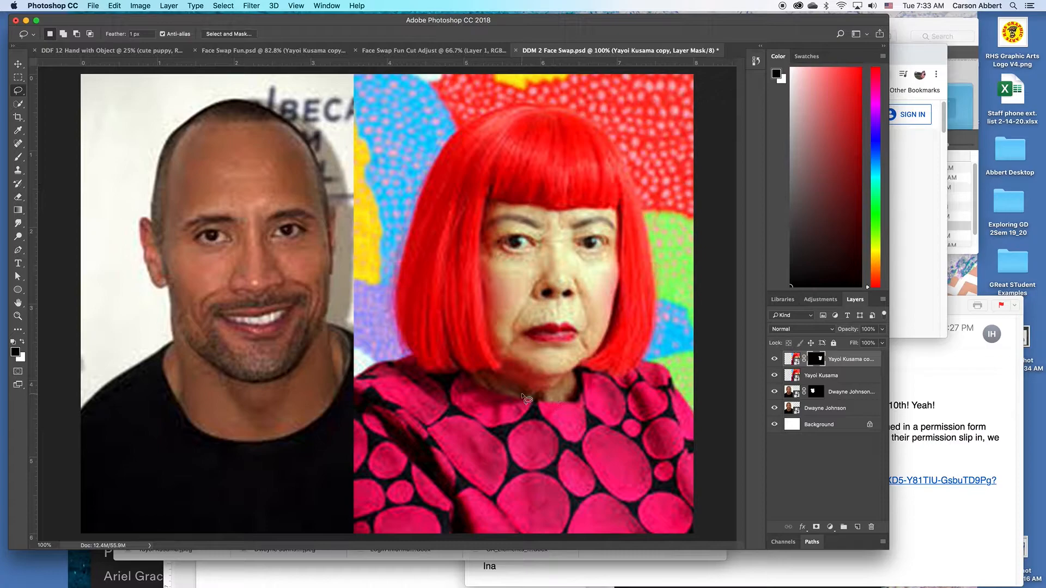
Hide the original Yayoi Kusama layer and move her face cutout over Dwayne Johnson's face, lining up the eyes and mouth.
{"action": "left_click", "coordinate": [18, 64]}
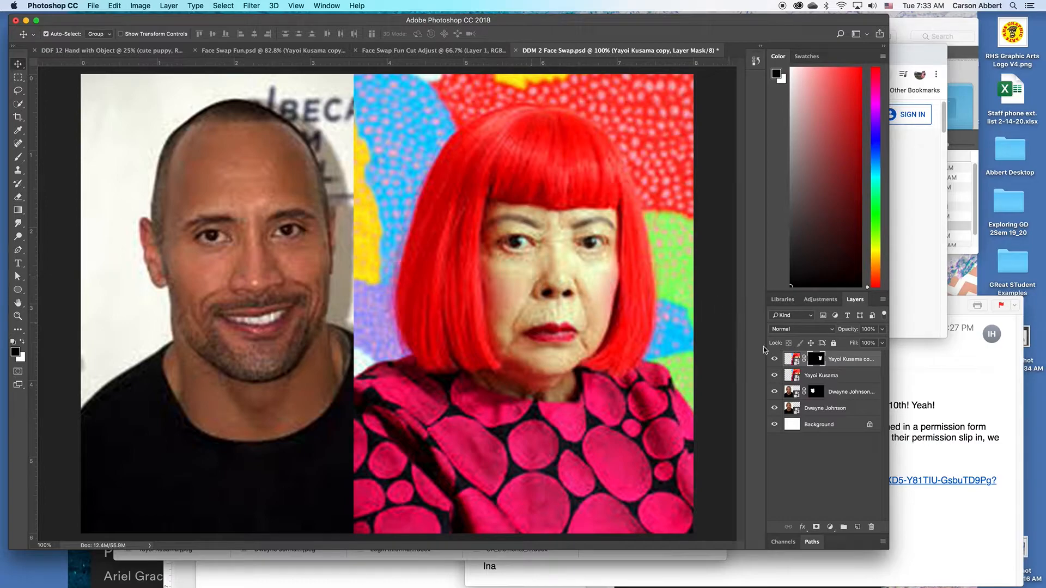
{"action": "left_click", "coordinate": [775, 376]}
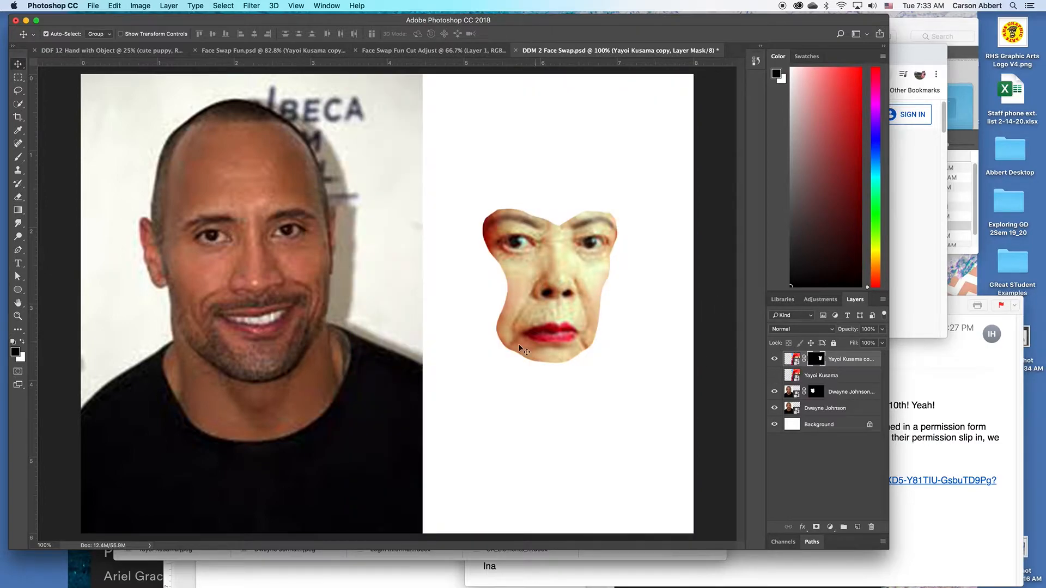
{"action": "left_click_drag", "start_coordinate": [571, 279], "coordinate": [269, 270]}
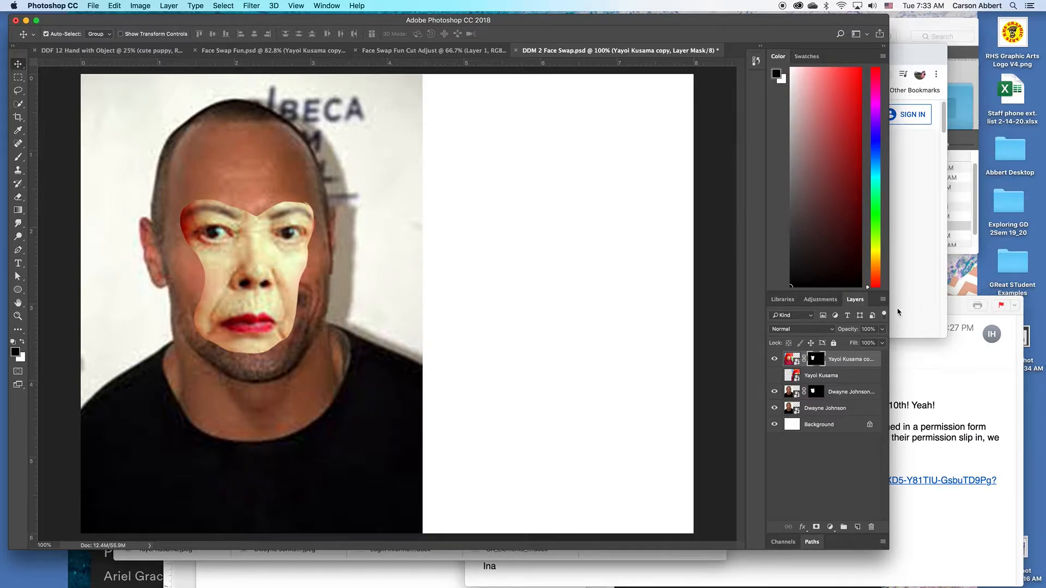
Reset the Essentials workspace and feather the Yayoi Kusama copy's layer mask to 24.3 px, keeping its density at 100%.
{"action": "left_click", "coordinate": [327, 6]}
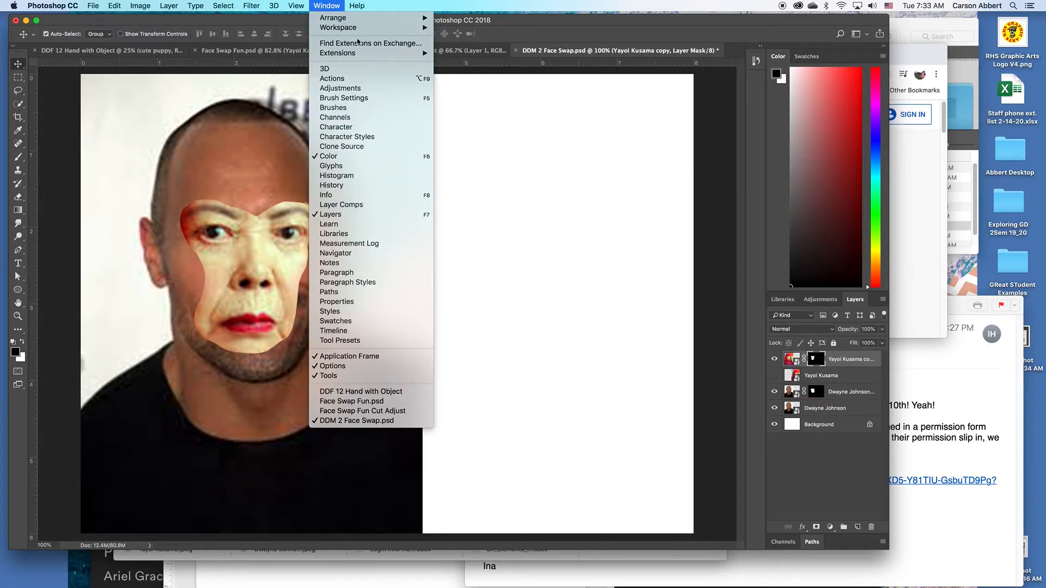
{"action": "mouse_move", "coordinate": [351, 30]}
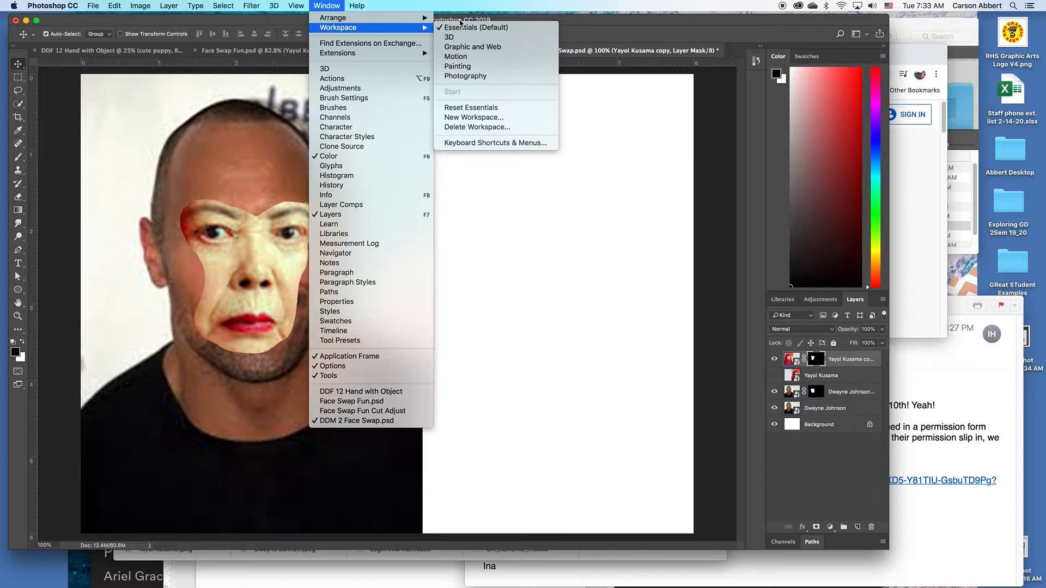
{"action": "left_click", "coordinate": [470, 107]}
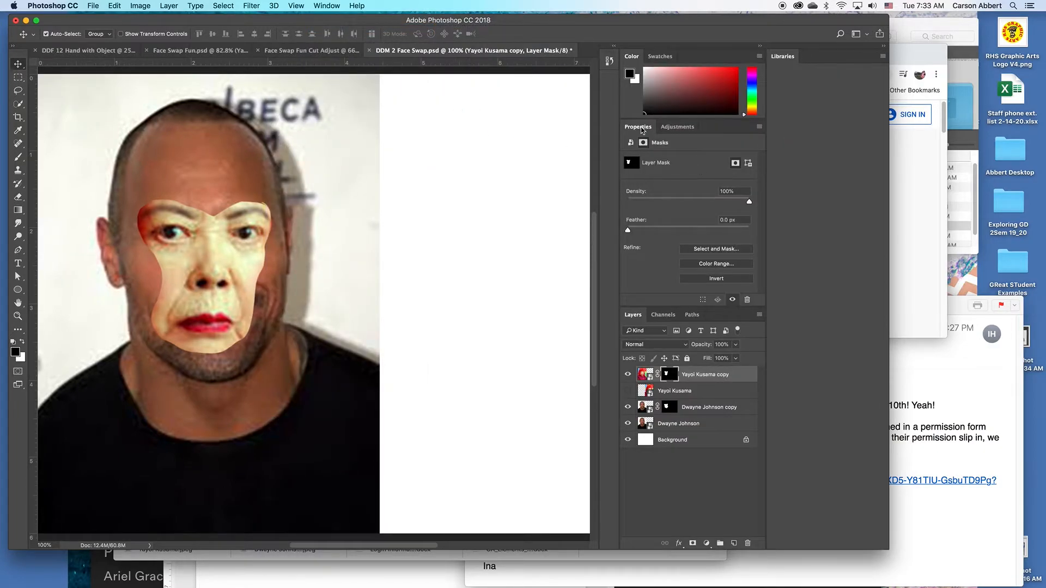
{"action": "left_click_drag", "start_coordinate": [627, 231], "coordinate": [683, 231]}
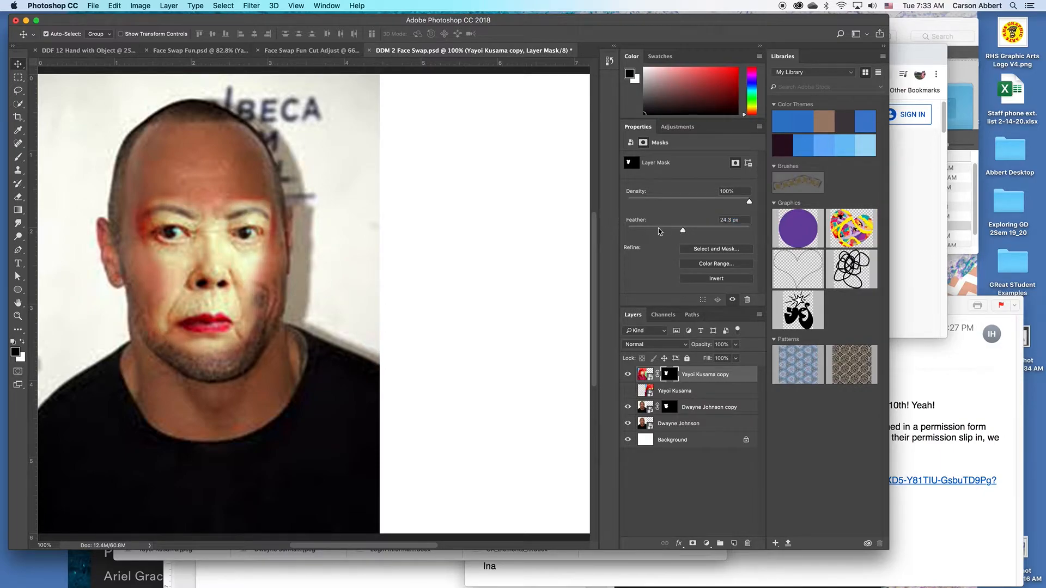
{"action": "mouse_move", "coordinate": [749, 202]}
{"action": "left_mouse_down"}
{"action": "mouse_move", "coordinate": [674, 205]}
{"action": "mouse_move", "coordinate": [750, 203]}
{"action": "left_mouse_up"}
Isolate the Dwayne Johnson copy by hiding the other portrait layers and move its face cutout toward Yayoi Kusama's side of the canvas.
{"action": "left_click", "coordinate": [628, 391]}
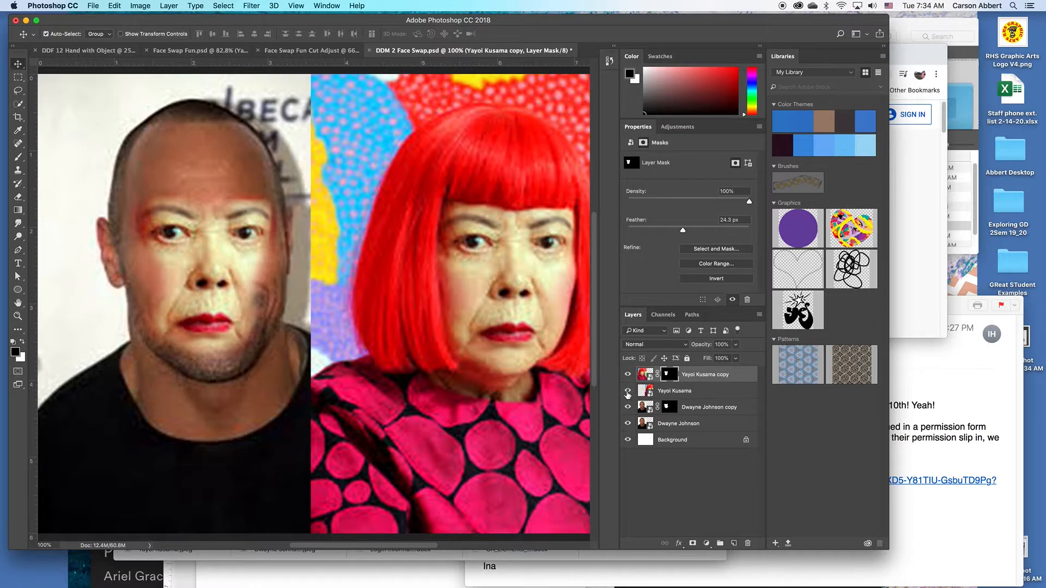
{"action": "left_click", "coordinate": [628, 392]}
{"action": "left_click", "coordinate": [628, 375]}
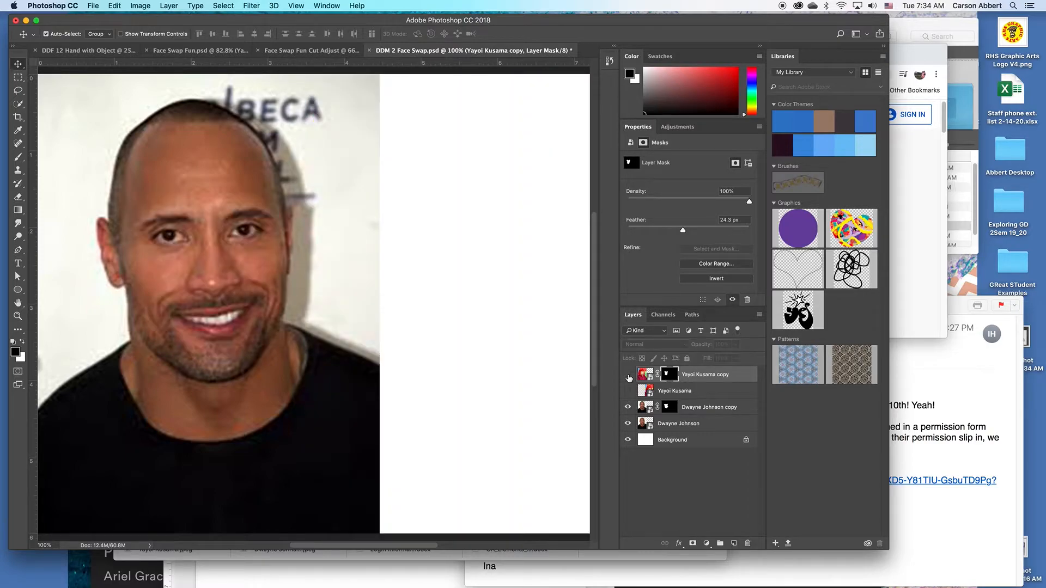
{"action": "left_click", "coordinate": [627, 423]}
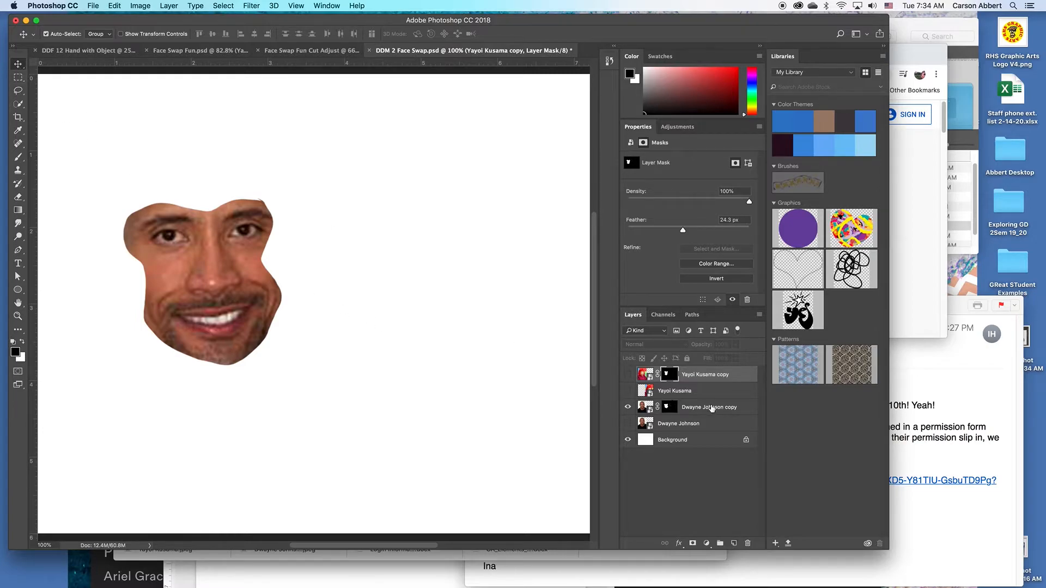
{"action": "left_click", "coordinate": [711, 408]}
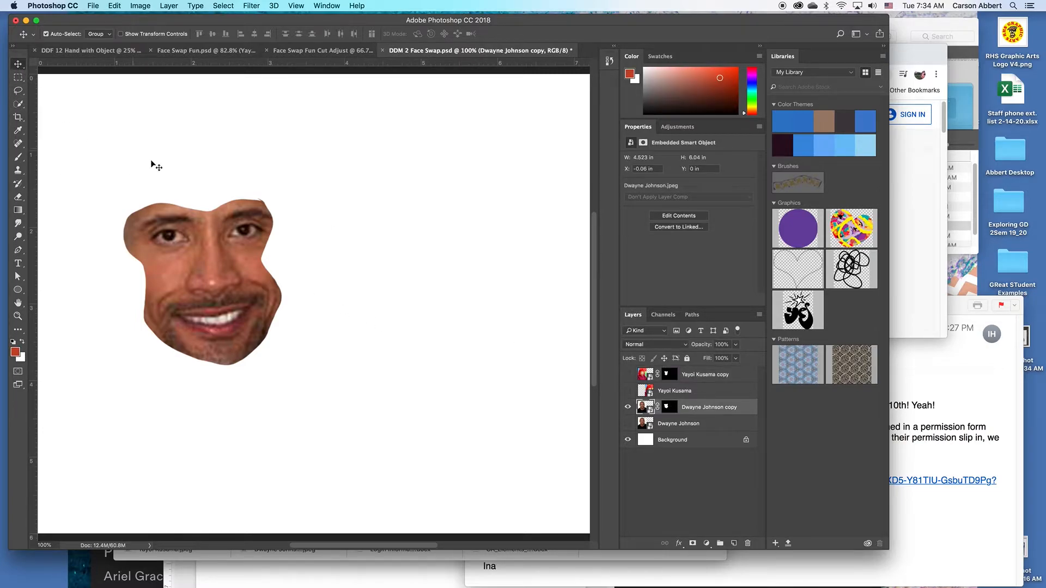
{"action": "left_click_drag", "start_coordinate": [241, 285], "coordinate": [456, 280]}
Show all the hidden portrait layers and reorder the Dwayne Johnson copy above the original Yayoi Kusama layer.
{"action": "left_click", "coordinate": [628, 390]}
{"action": "left_click", "coordinate": [627, 375]}
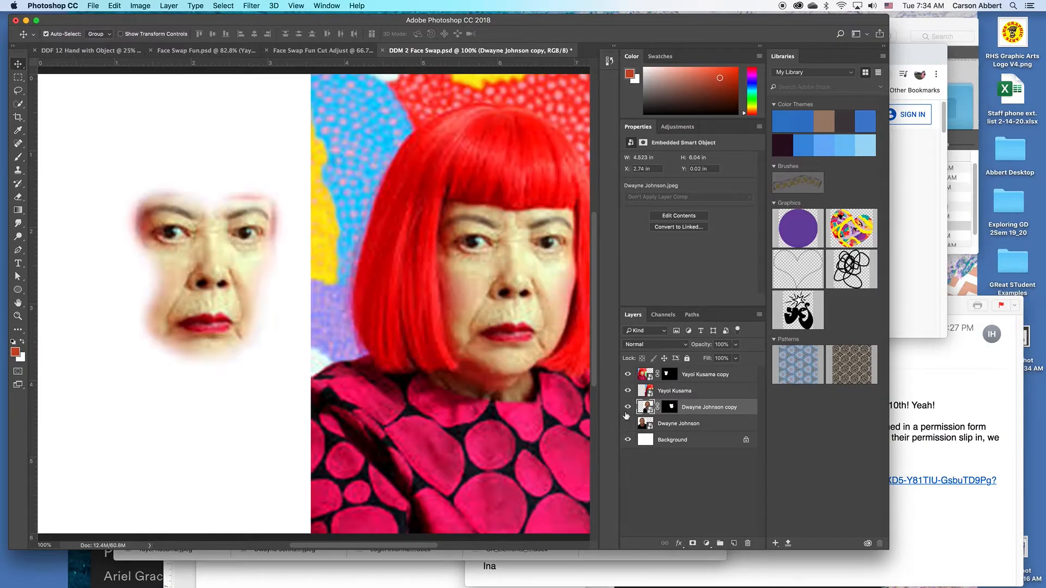
{"action": "left_click", "coordinate": [627, 424]}
{"action": "left_click_drag", "start_coordinate": [701, 410], "coordinate": [704, 387]}
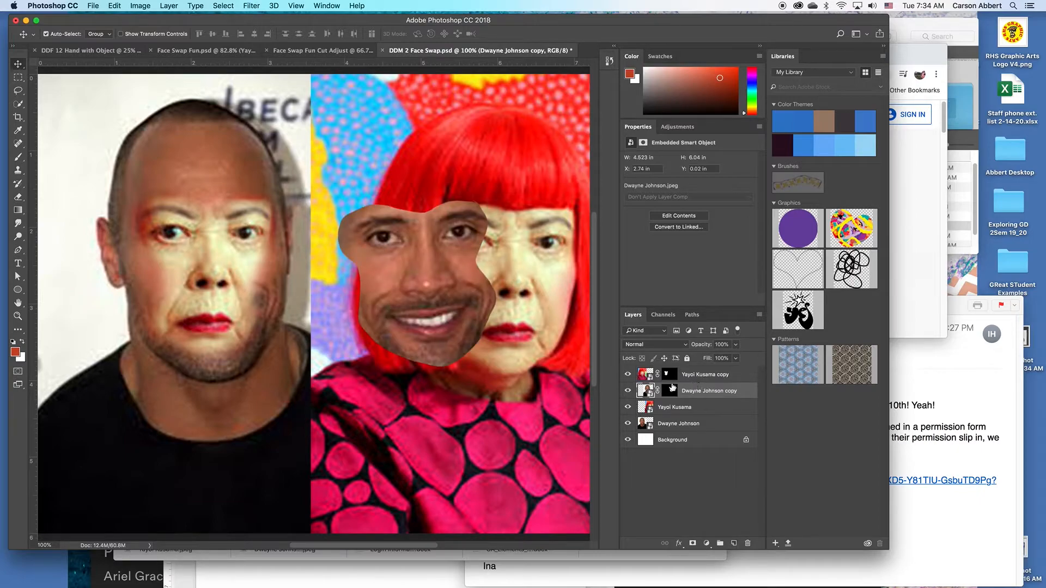
Position the Dwayne Johnson face cutout over Yayoi Kusama's face and rotate it about 9.7° clockwise at 100% scale.
{"action": "left_click_drag", "start_coordinate": [412, 279], "coordinate": [492, 280]}
{"action": "key", "text": "super"}
{"action": "key", "text": "super+t"}
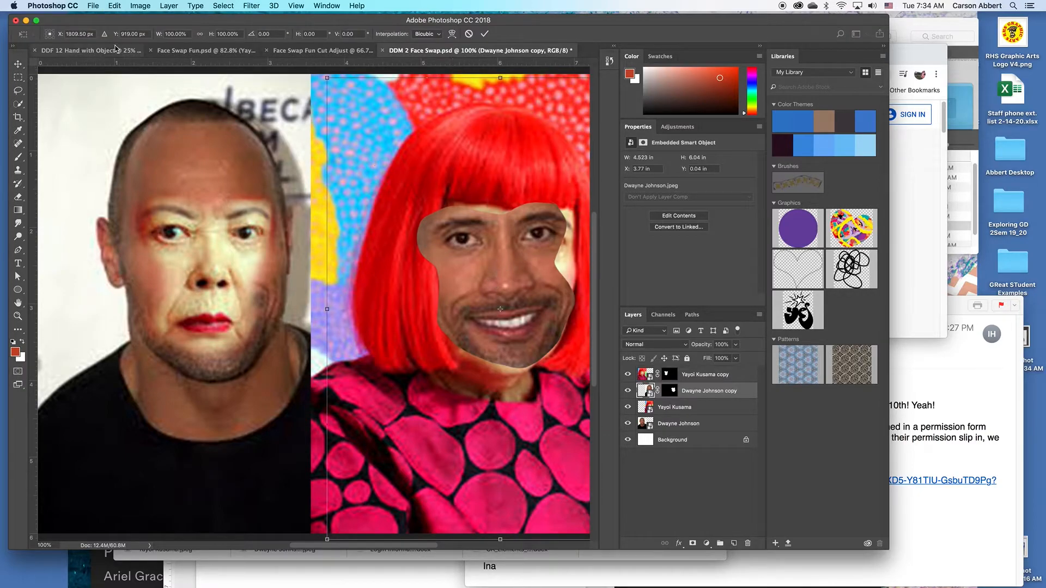
{"action": "left_click", "coordinate": [114, 5]}
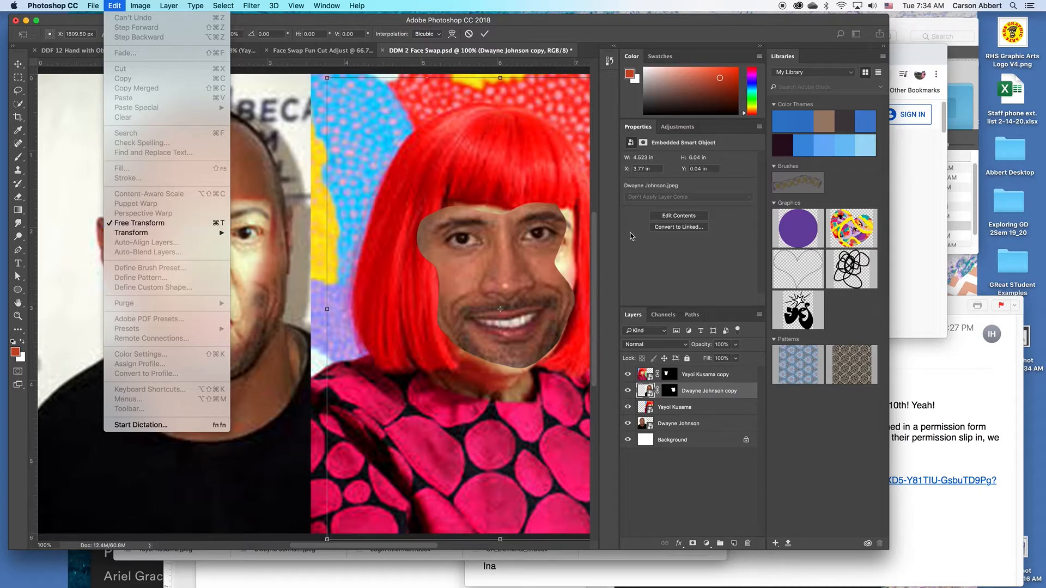
{"action": "left_click", "coordinate": [525, 253]}
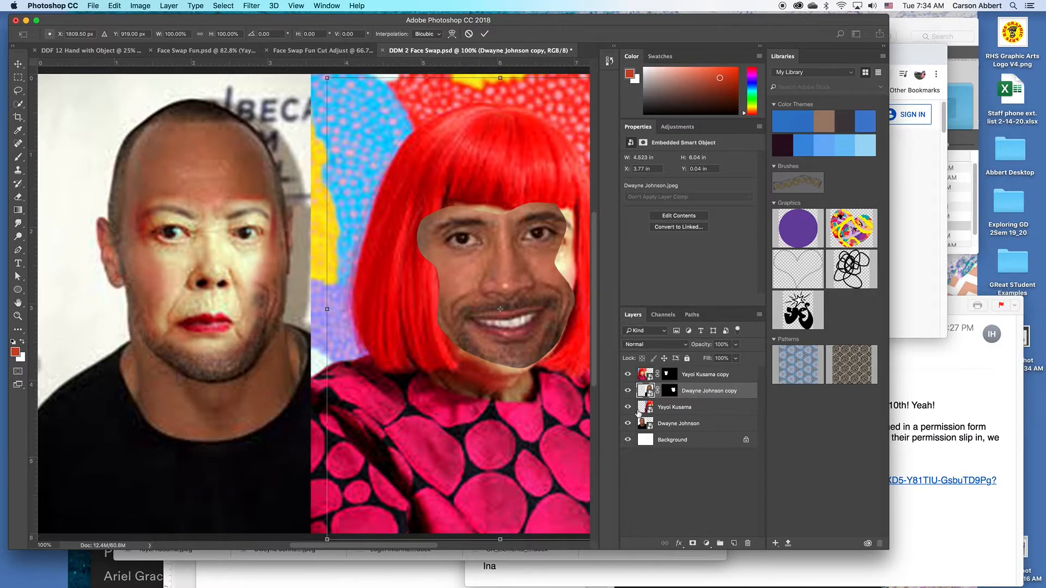
{"action": "left_click_drag", "start_coordinate": [594, 296], "coordinate": [598, 339]}
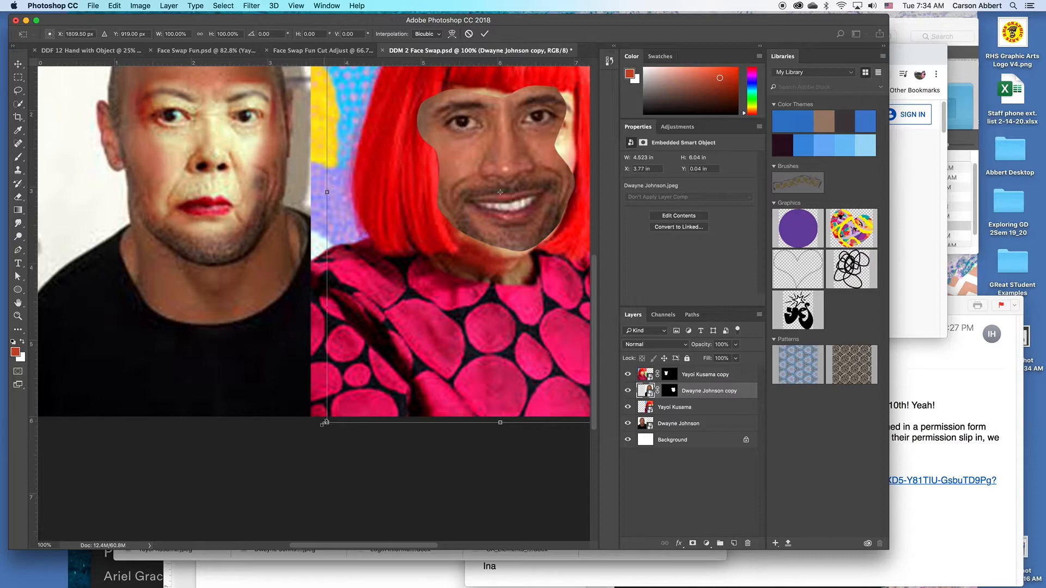
{"action": "left_click_drag", "start_coordinate": [317, 434], "coordinate": [290, 391]}
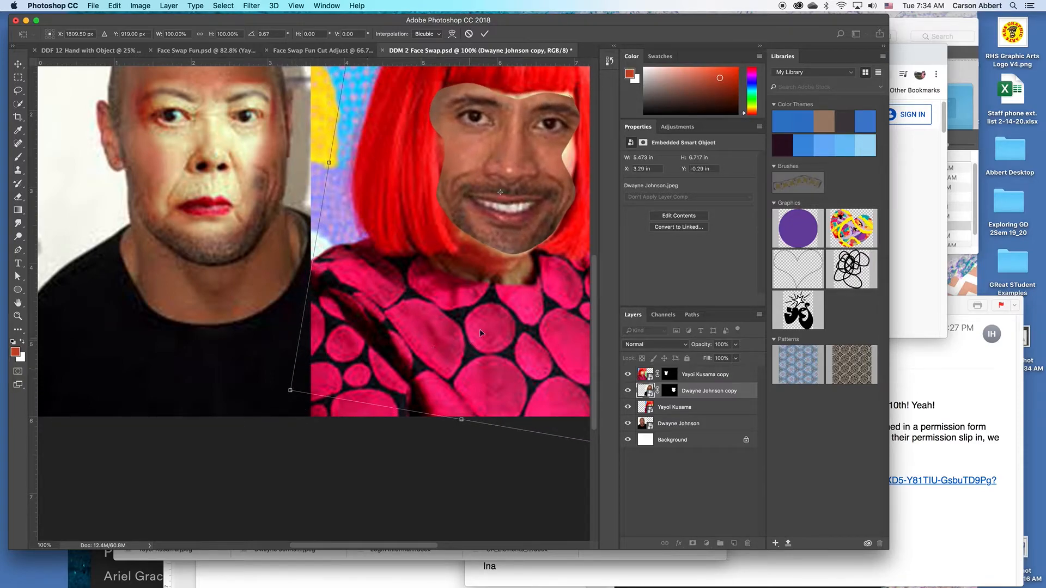
{"action": "key", "text": "Return"}
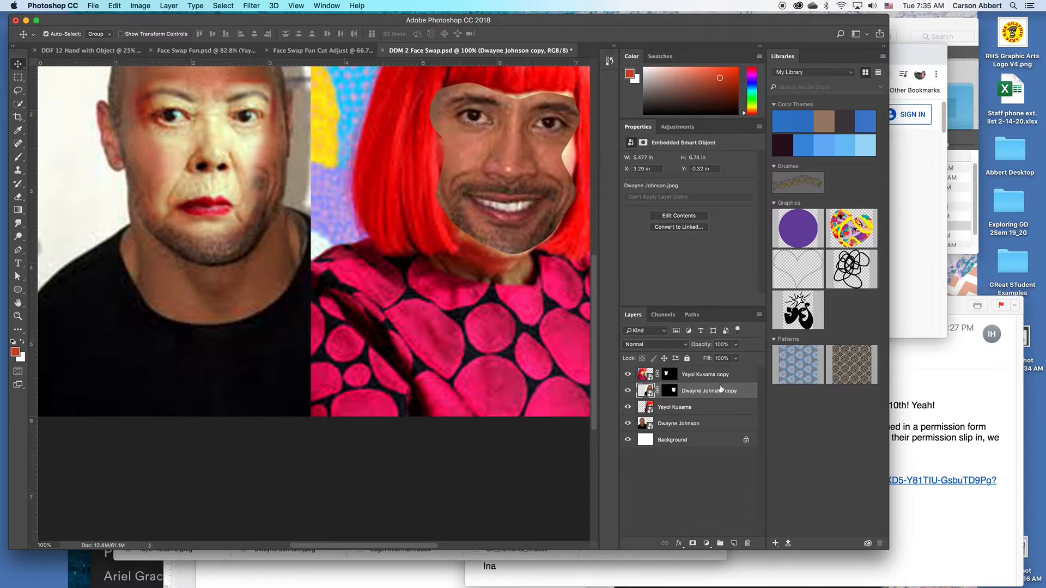
{"action": "scroll", "coordinate": [565, 264], "scroll_direction": "down", "scroll_amount": 8}
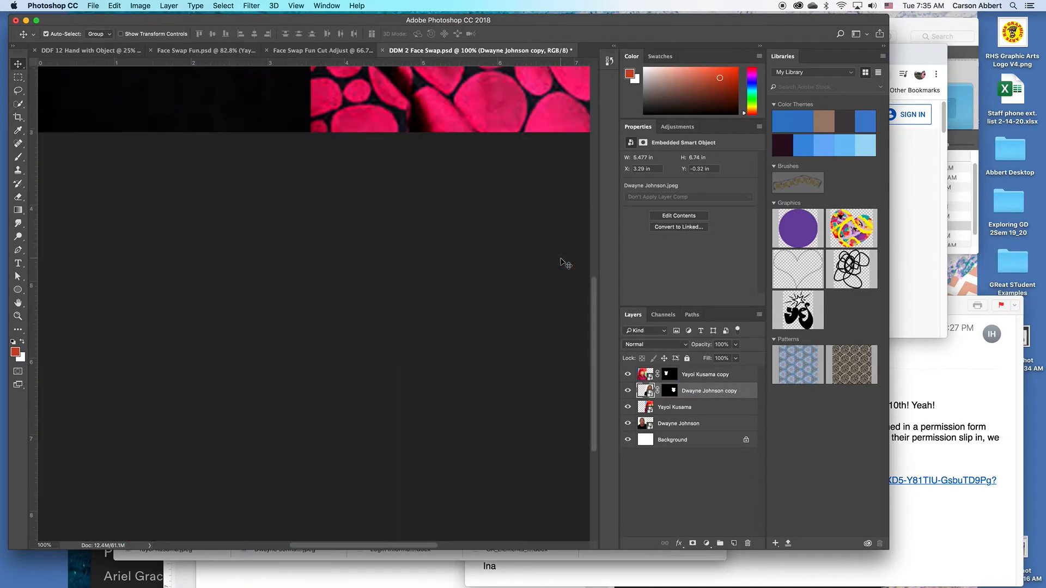
Reorder the Yayoi Kusama copy so it sits directly below the Dwayne Johnson copy in the layer stack.
{"action": "scroll", "coordinate": [561, 260], "scroll_direction": "up", "scroll_amount": 5}
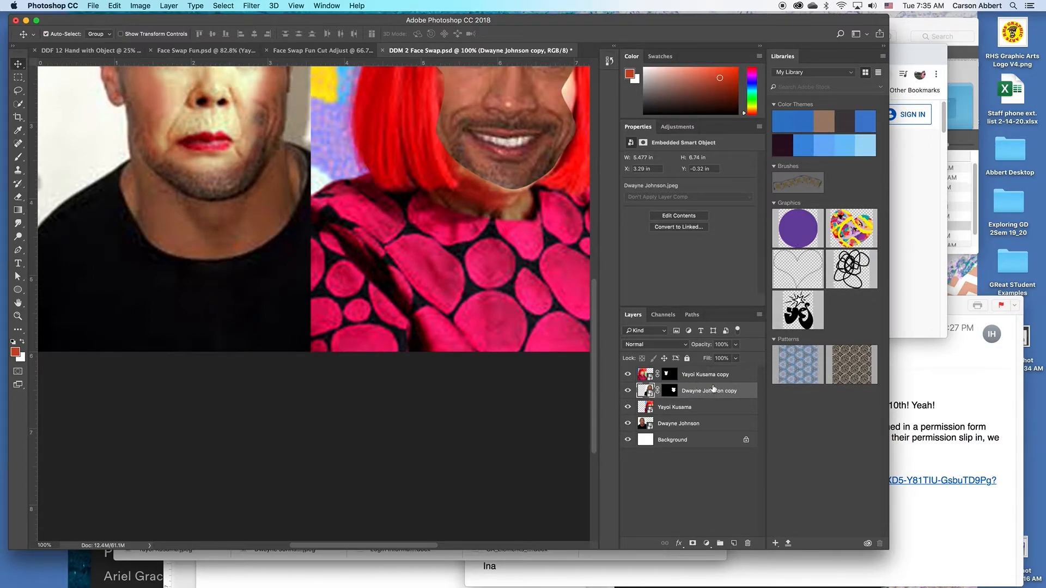
{"action": "scroll", "coordinate": [703, 351], "scroll_direction": "up", "scroll_amount": 1}
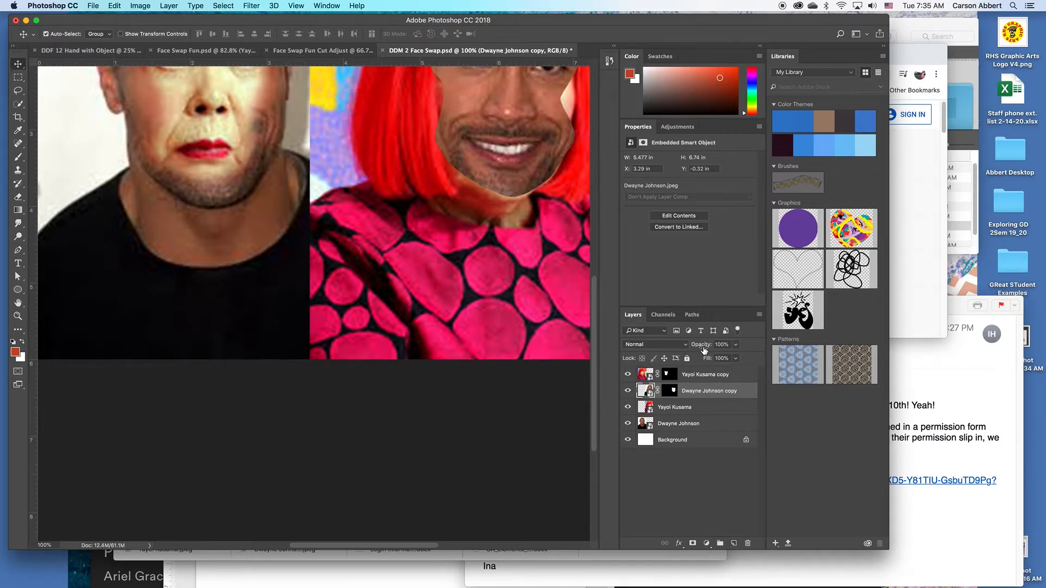
{"action": "scroll", "coordinate": [703, 350], "scroll_direction": "up", "scroll_amount": 5}
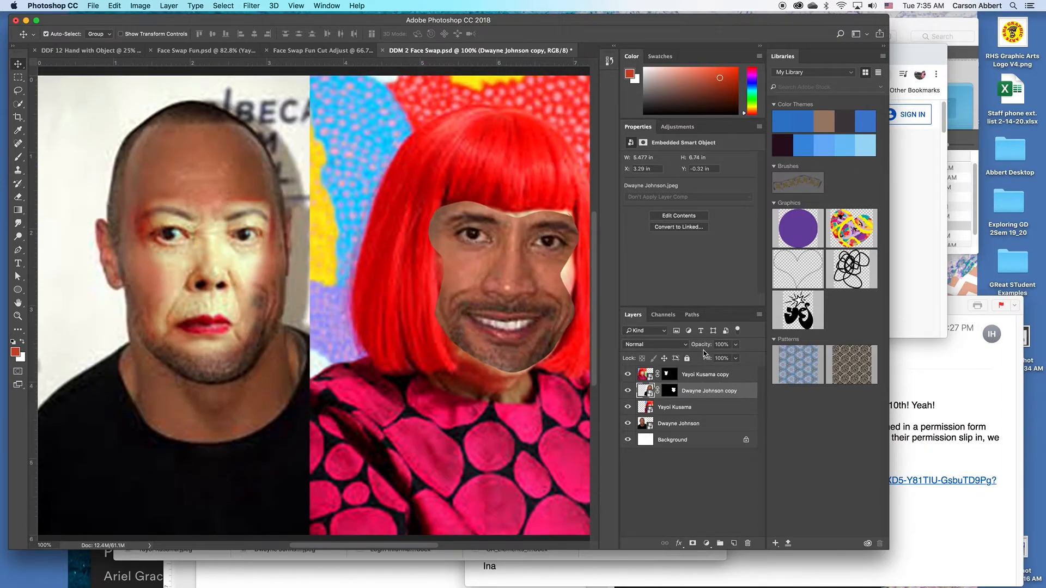
{"action": "left_click_drag", "start_coordinate": [680, 21], "coordinate": [689, 21]}
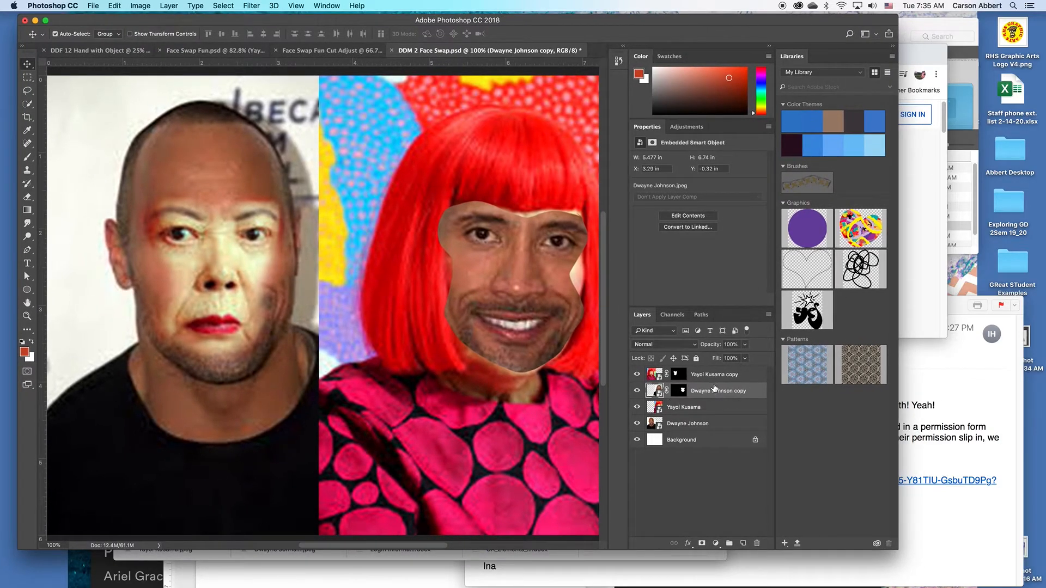
{"action": "left_click_drag", "start_coordinate": [696, 377], "coordinate": [702, 400]}
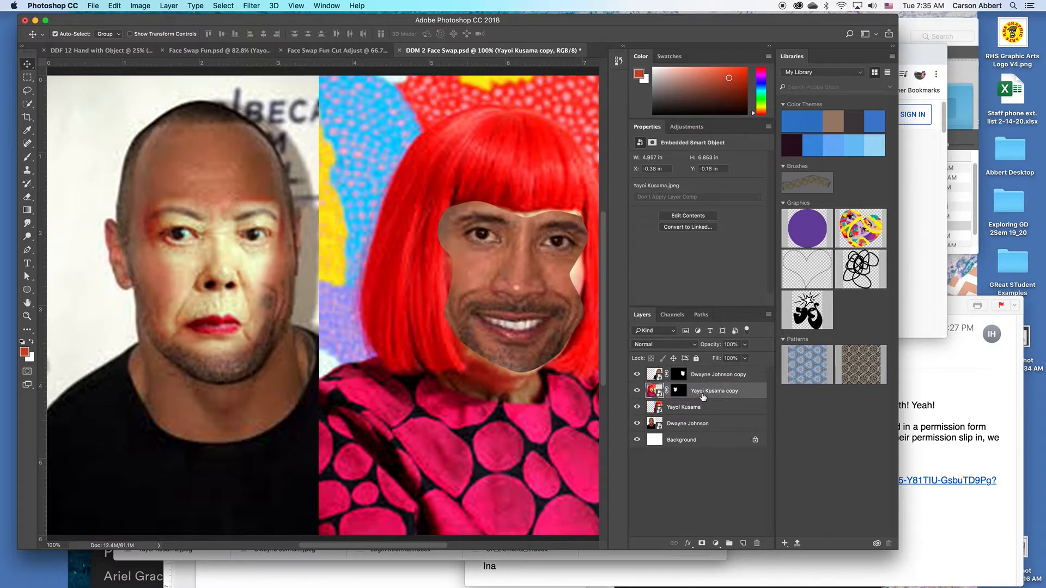
Feather the Dwayne Johnson copy's mask to 53.9 px in Select and Mask and apply the refinement.
{"action": "left_click", "coordinate": [701, 376]}
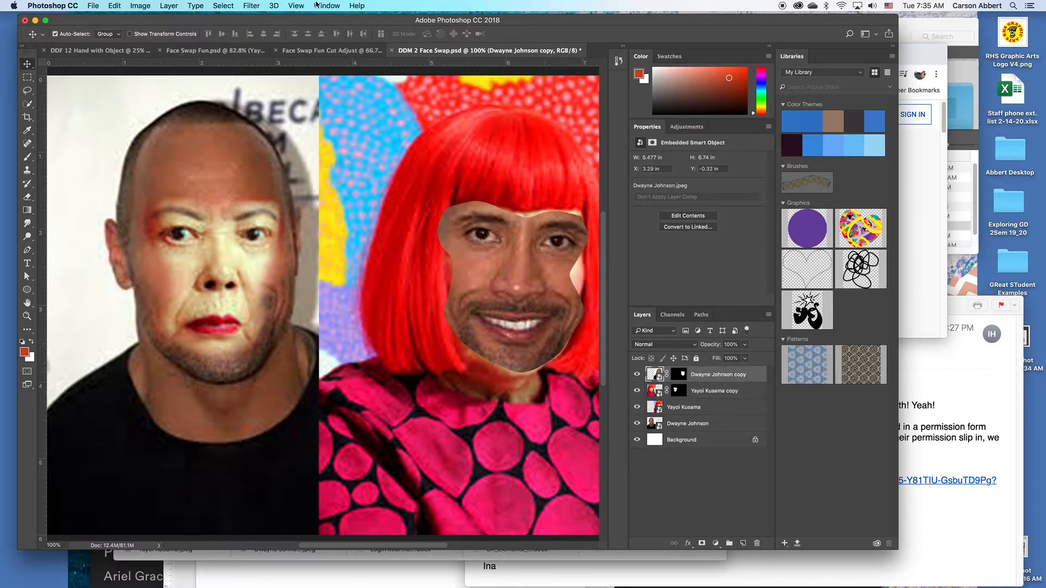
{"action": "left_click", "coordinate": [221, 6]}
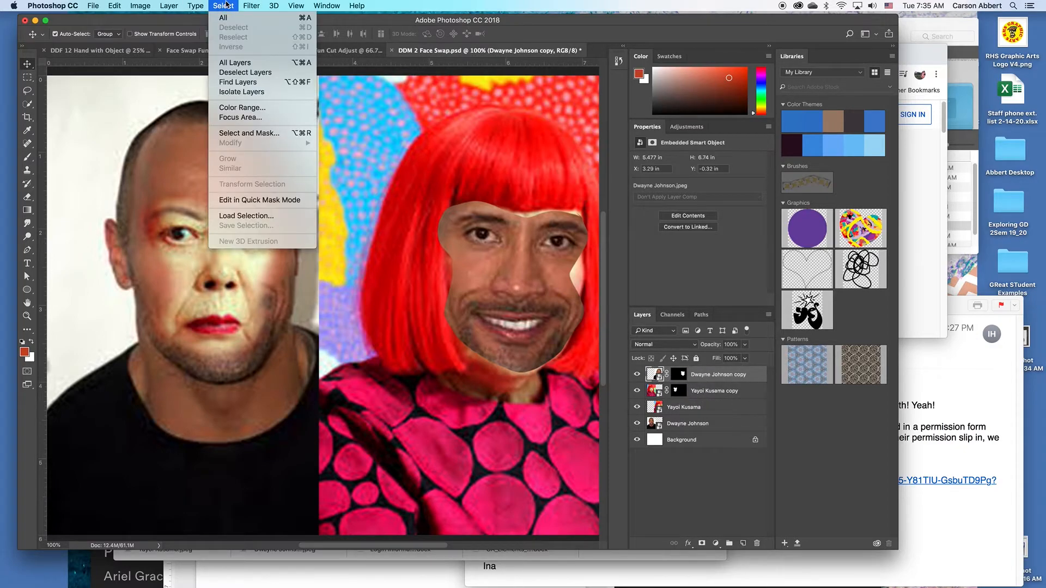
{"action": "left_click", "coordinate": [250, 133]}
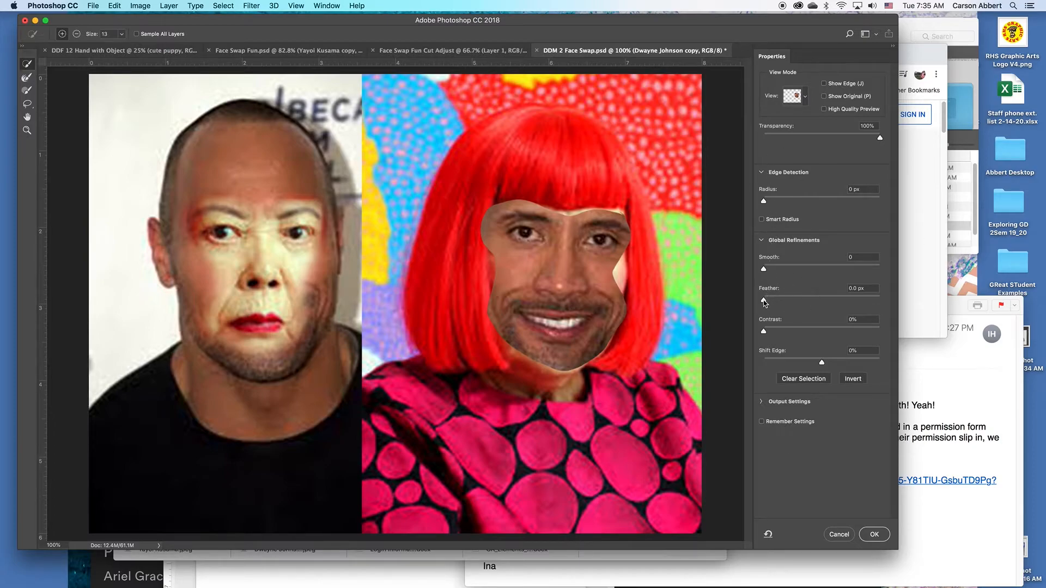
{"action": "left_click_drag", "start_coordinate": [763, 300], "coordinate": [828, 300]}
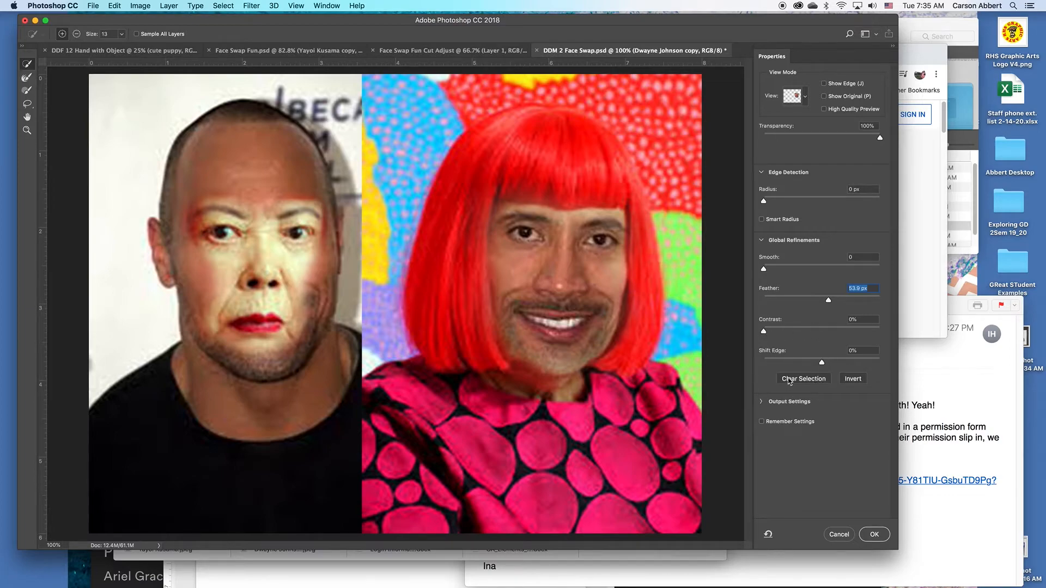
{"action": "mouse_move", "coordinate": [765, 331]}
{"action": "left_mouse_down"}
{"action": "mouse_move", "coordinate": [799, 329]}
{"action": "mouse_move", "coordinate": [766, 331]}
{"action": "left_mouse_up"}
{"action": "left_click", "coordinate": [873, 533]}
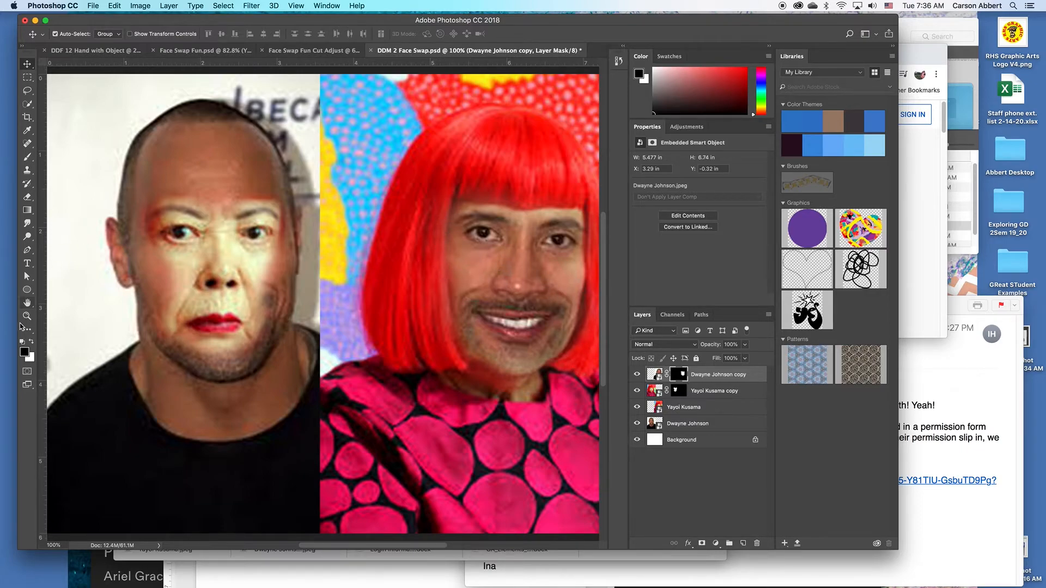
Select the Yayoi Kusama copy and hide the Dwayne Johnson copy and the original Yayoi Kusama layer.
{"action": "left_click", "coordinate": [27, 157]}
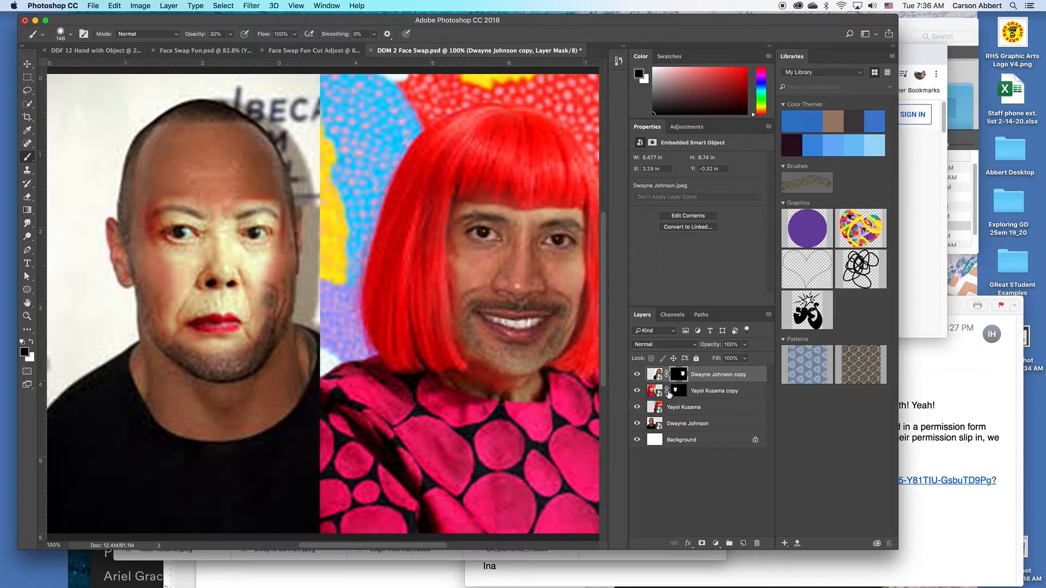
{"action": "left_click", "coordinate": [715, 392]}
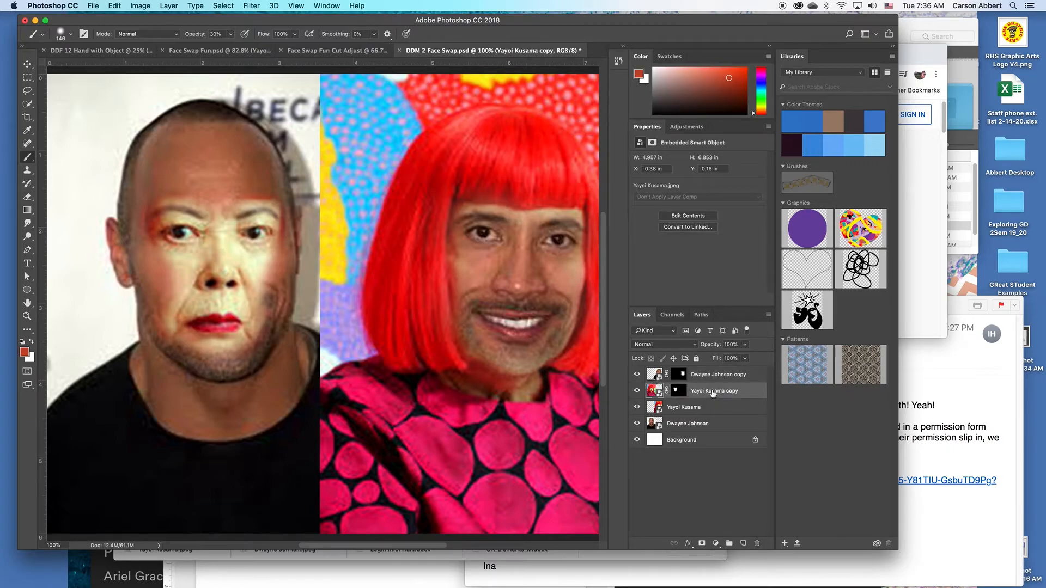
{"action": "left_click", "coordinate": [695, 410]}
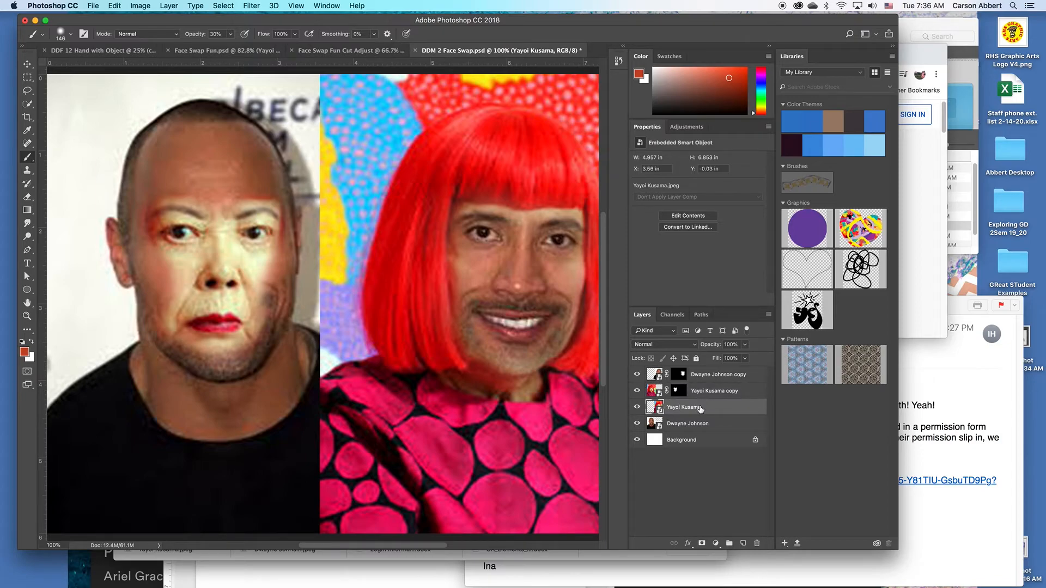
{"action": "left_click", "coordinate": [717, 392]}
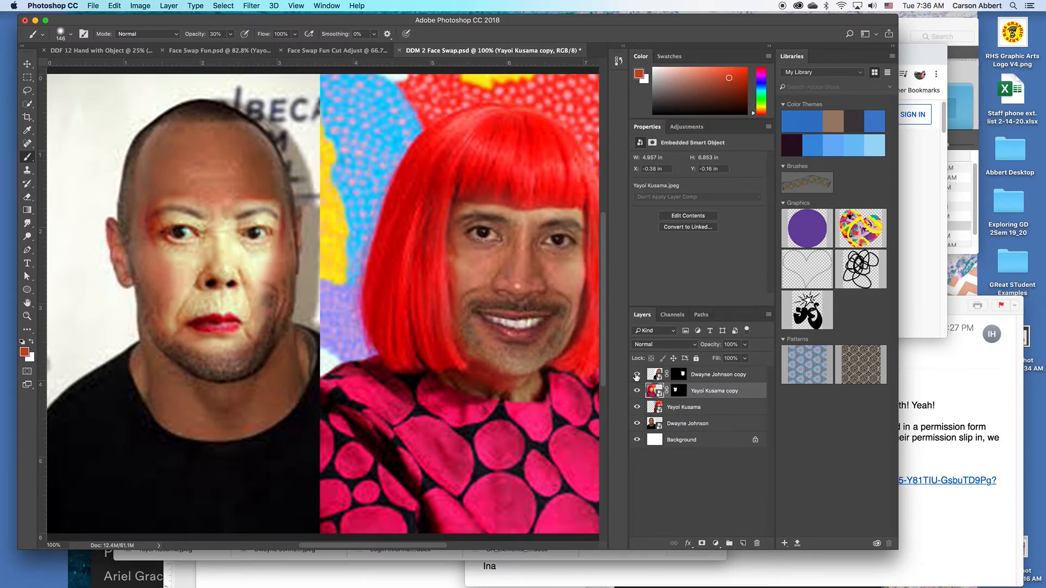
{"action": "left_click", "coordinate": [636, 375]}
{"action": "left_click", "coordinate": [636, 408]}
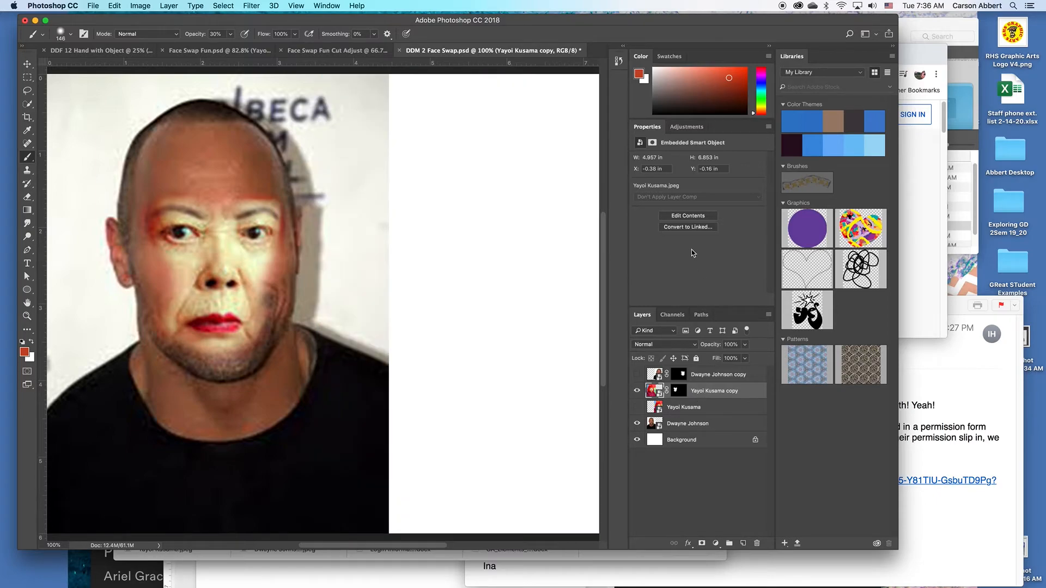
Add a Color Balance adjustment above the Yayoi Kusama copy with midtones cyan-red -68, magenta-green -6, yellow-blue -44, and show the hidden layers.
{"action": "left_click", "coordinate": [688, 128]}
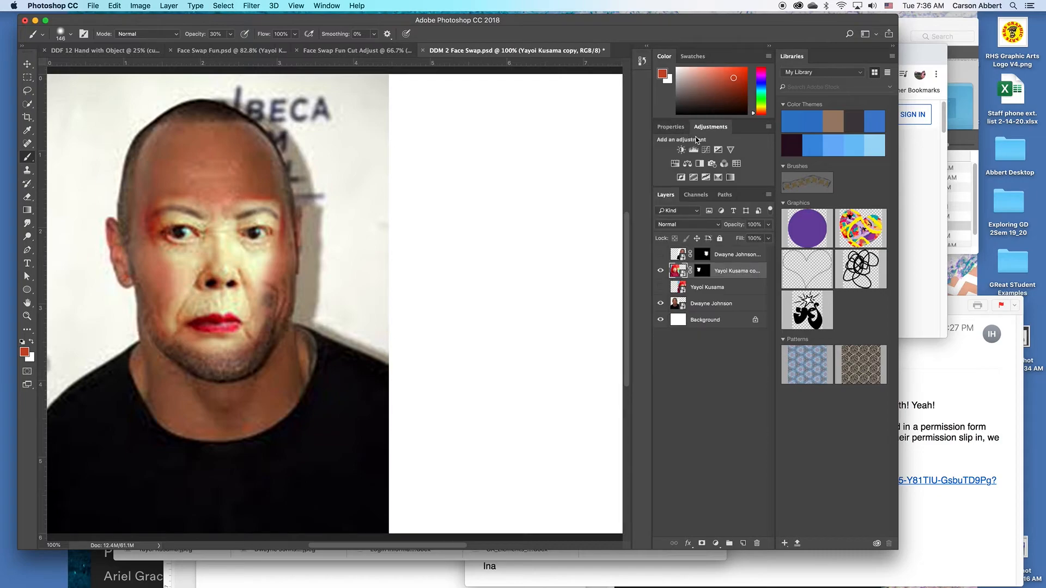
{"action": "left_click", "coordinate": [687, 165]}
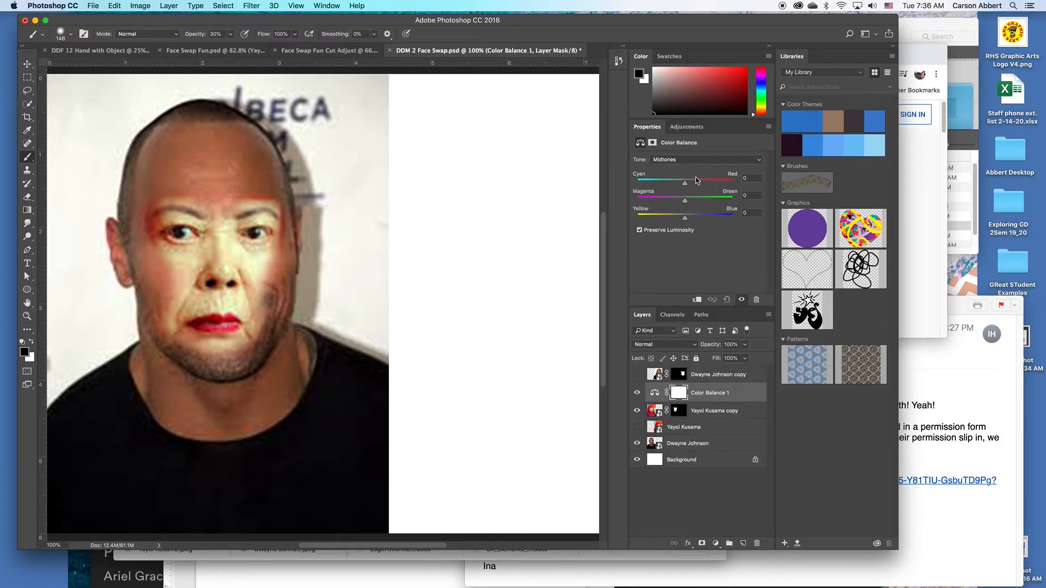
{"action": "left_click_drag", "start_coordinate": [685, 186], "coordinate": [654, 188]}
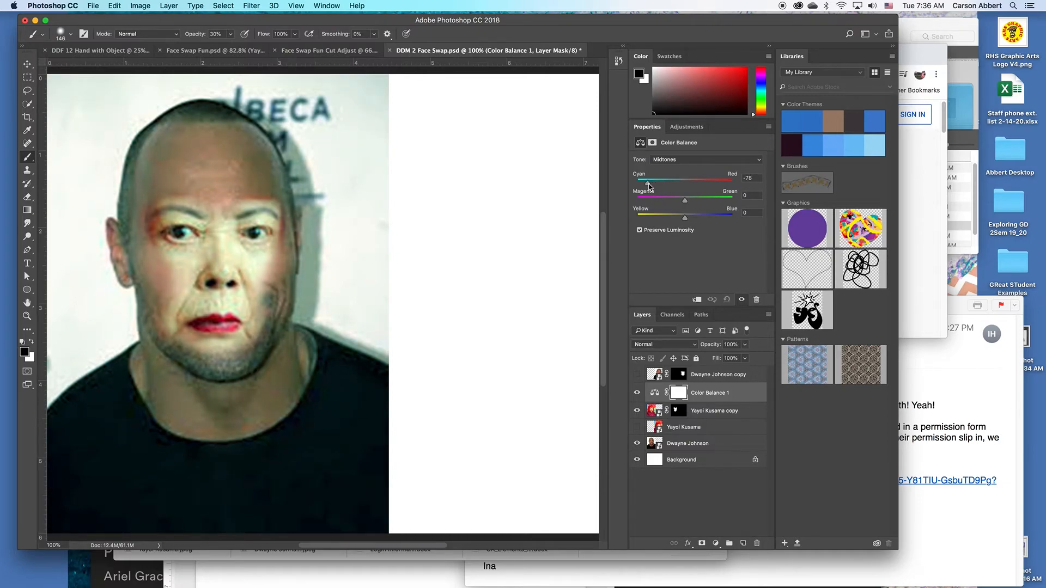
{"action": "mouse_move", "coordinate": [648, 186]}
{"action": "left_mouse_down"}
{"action": "mouse_move", "coordinate": [638, 186]}
{"action": "mouse_move", "coordinate": [652, 186]}
{"action": "left_mouse_up"}
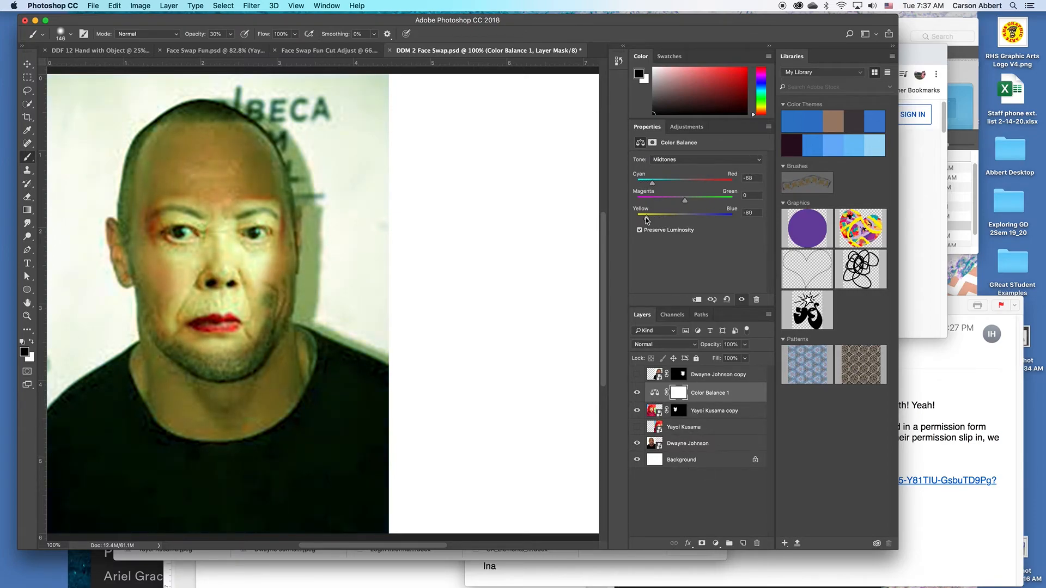
{"action": "left_click_drag", "start_coordinate": [669, 217], "coordinate": [682, 200]}
{"action": "left_click", "coordinate": [637, 427]}
{"action": "left_click", "coordinate": [637, 375]}
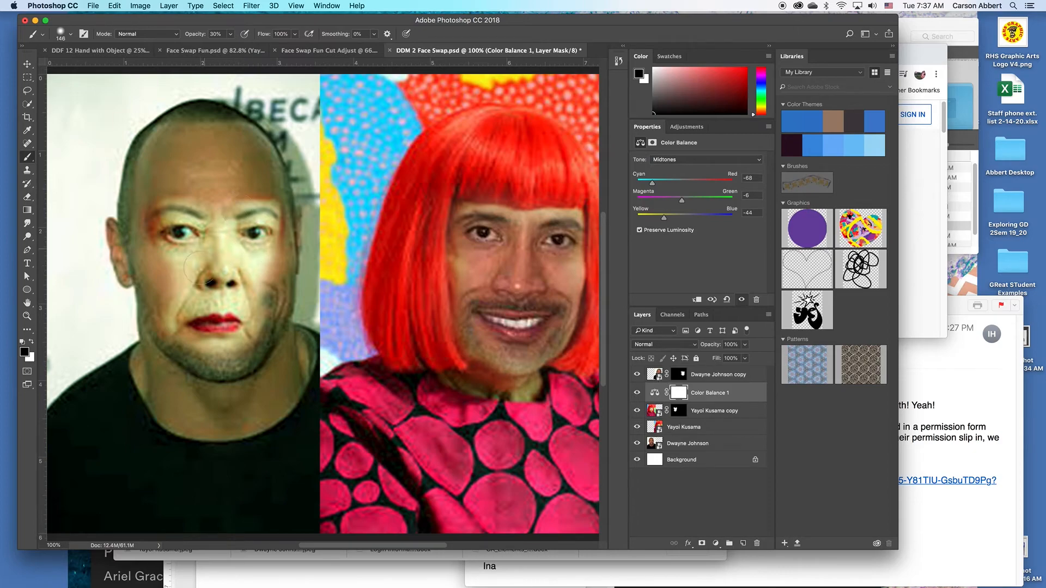
Set the feather of the Yayoi Kusama copy's layer mask to 54.9 px.
{"action": "left_click", "coordinate": [709, 412]}
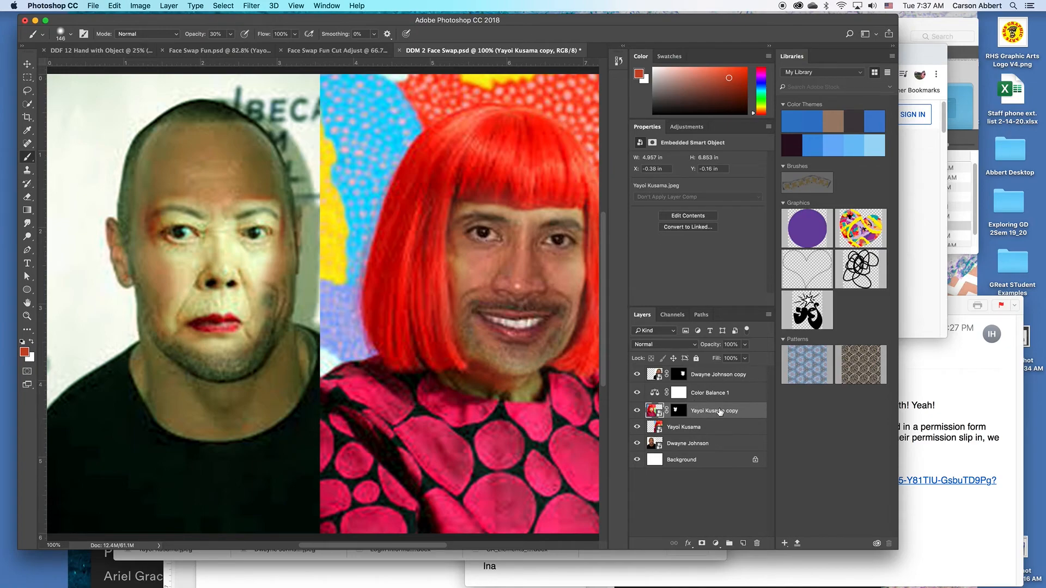
{"action": "left_click", "coordinate": [637, 411]}
{"action": "left_click", "coordinate": [637, 412]}
{"action": "left_click", "coordinate": [675, 412]}
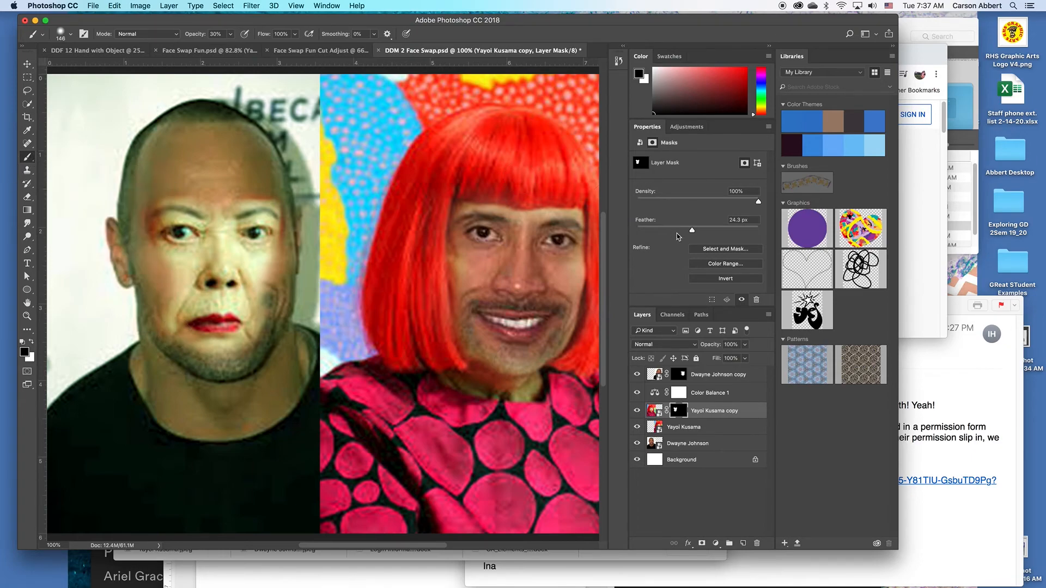
{"action": "mouse_move", "coordinate": [693, 231]}
{"action": "left_mouse_down"}
{"action": "mouse_move", "coordinate": [723, 231]}
{"action": "mouse_move", "coordinate": [677, 231]}
{"action": "mouse_move", "coordinate": [730, 235]}
{"action": "mouse_move", "coordinate": [706, 235]}
{"action": "left_mouse_up"}
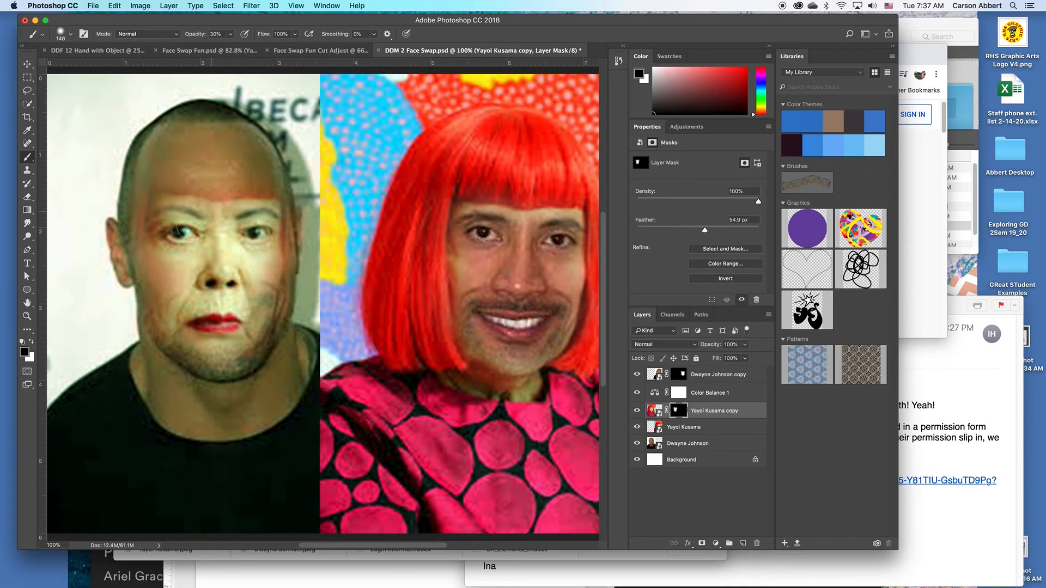
Switch to the Burn tool and target the Yayoi Kusama copy's image instead of its mask.
{"action": "left_click", "coordinate": [27, 238]}
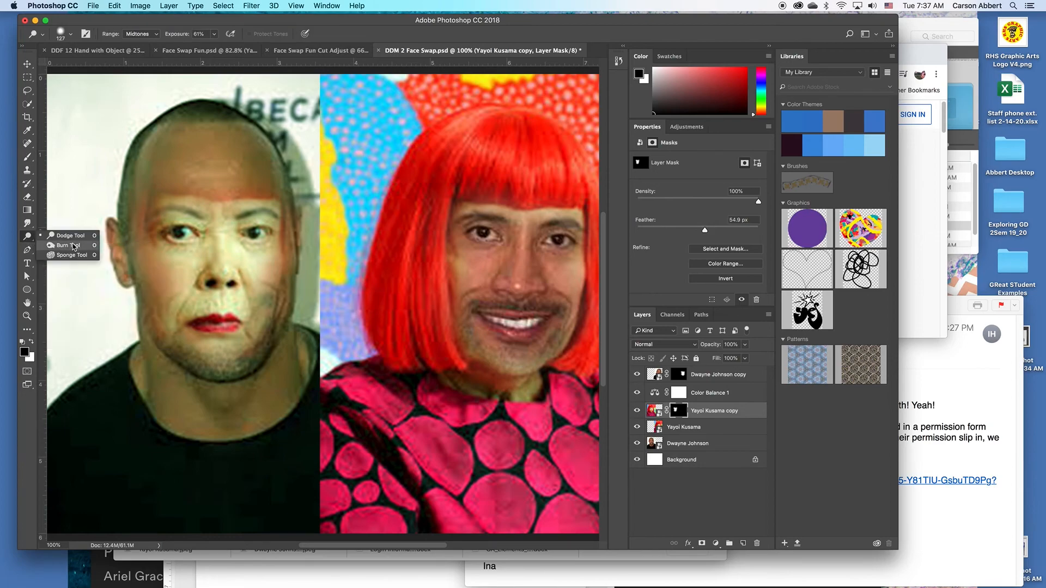
{"action": "left_click", "coordinate": [74, 247]}
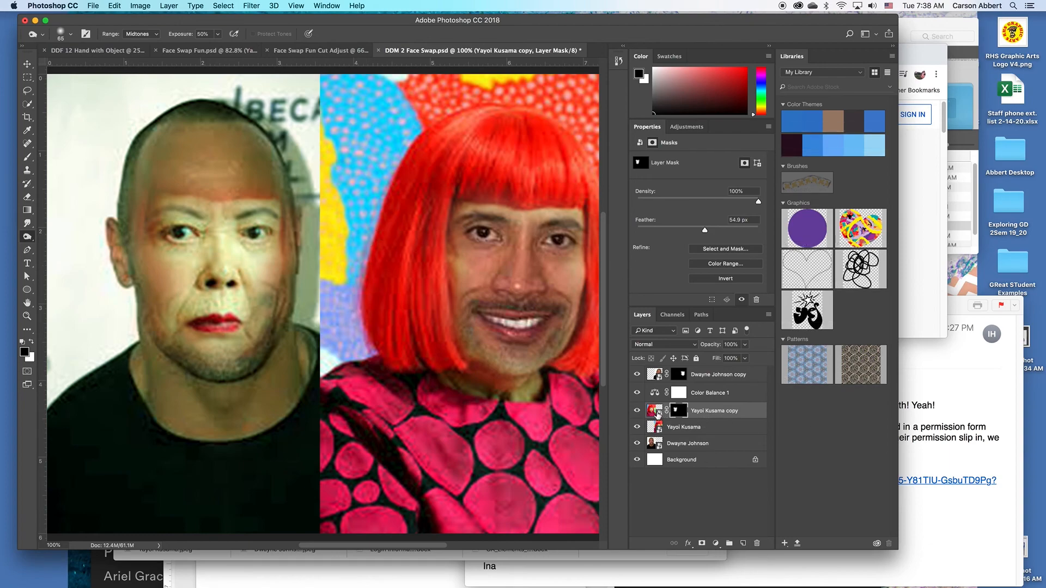
{"action": "left_click", "coordinate": [654, 412]}
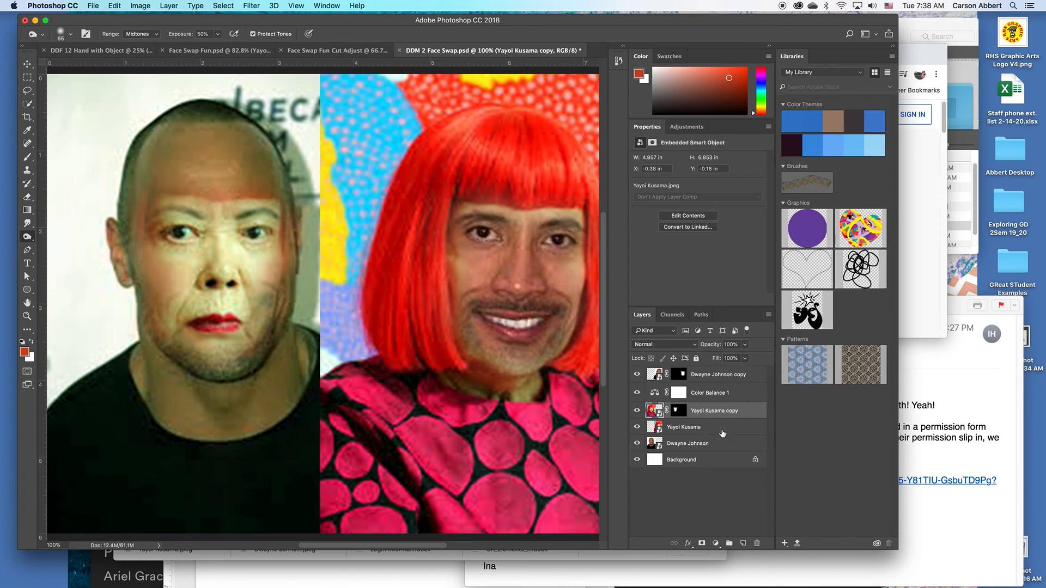
Reduce the Yayoi Kusama copy's mask feather slightly and refine the mask in Select and Mask with a feather of about 27 px.
{"action": "left_click", "coordinate": [679, 410]}
{"action": "left_click_drag", "start_coordinate": [703, 231], "coordinate": [700, 229]}
{"action": "left_click", "coordinate": [709, 249]}
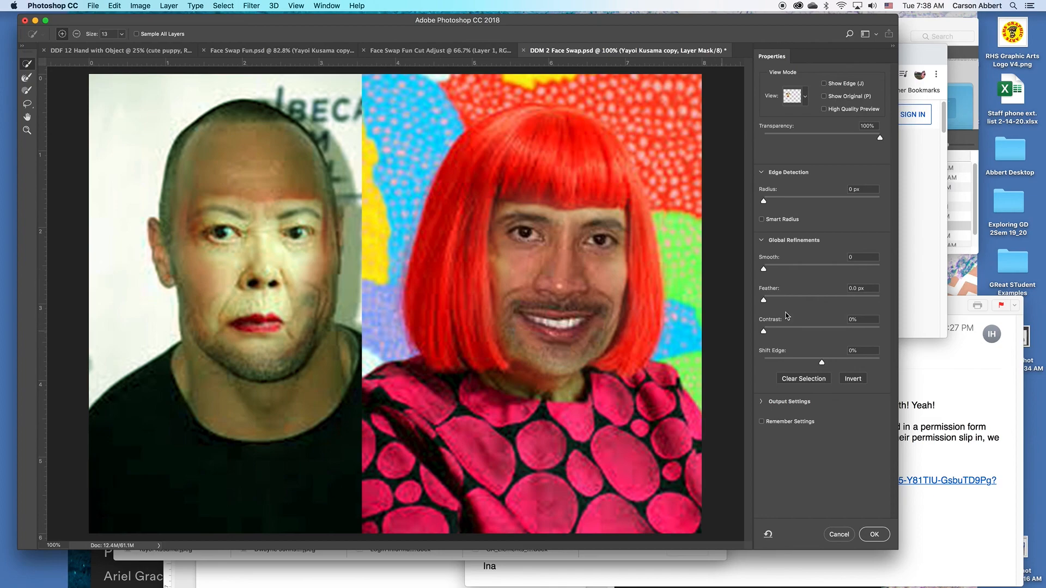
{"action": "left_click_drag", "start_coordinate": [763, 303], "coordinate": [817, 303]}
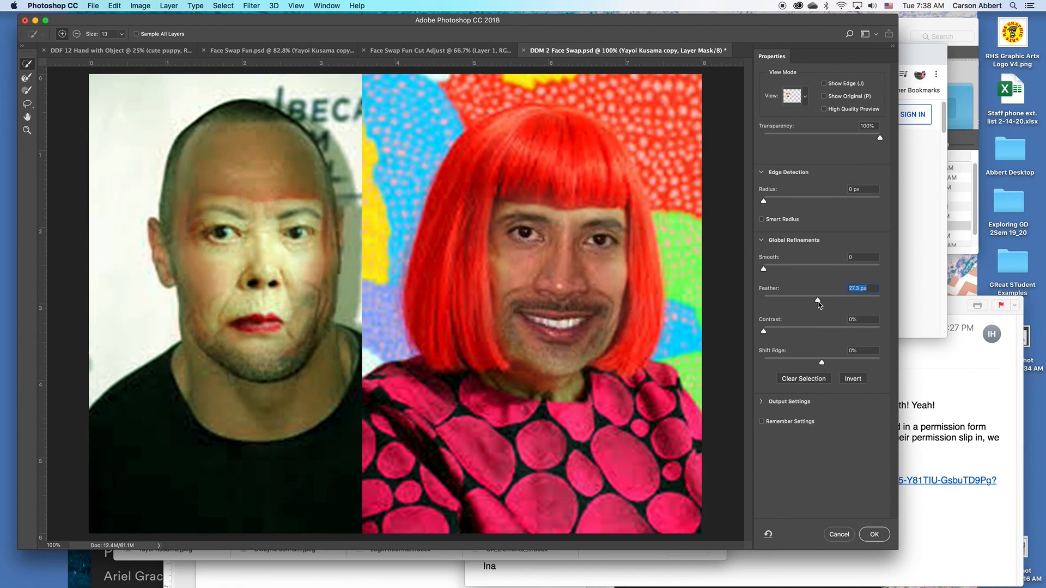
{"action": "left_click", "coordinate": [876, 535]}
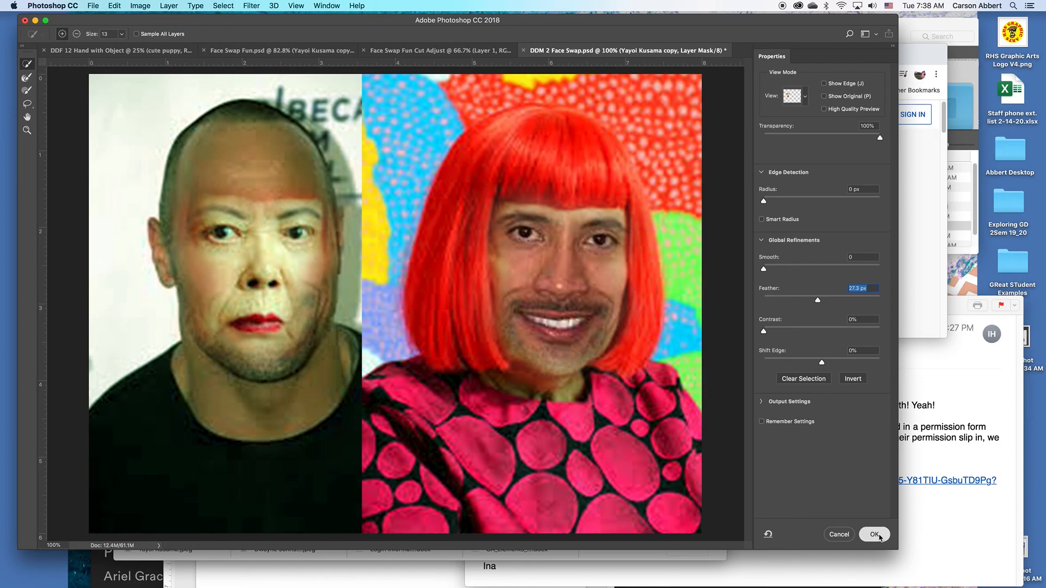